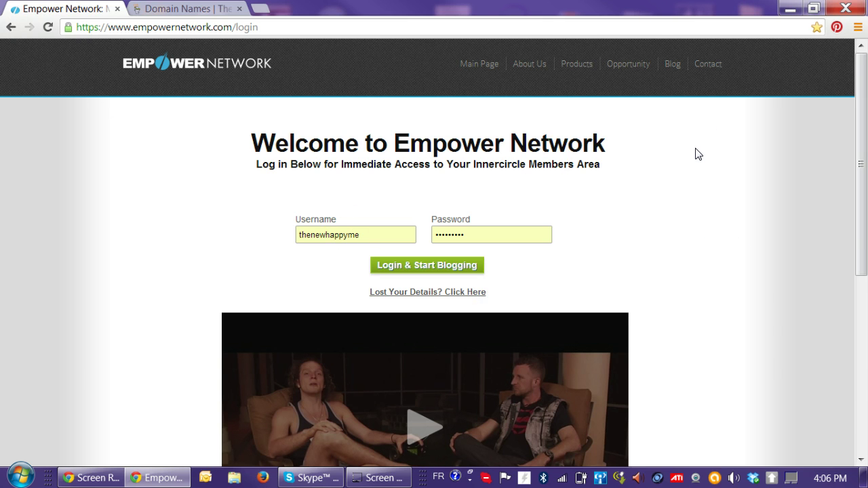
Log in to the Empower Network members area with the prefilled credentials and open the account's own blog for viewing and editing
click(447, 271)
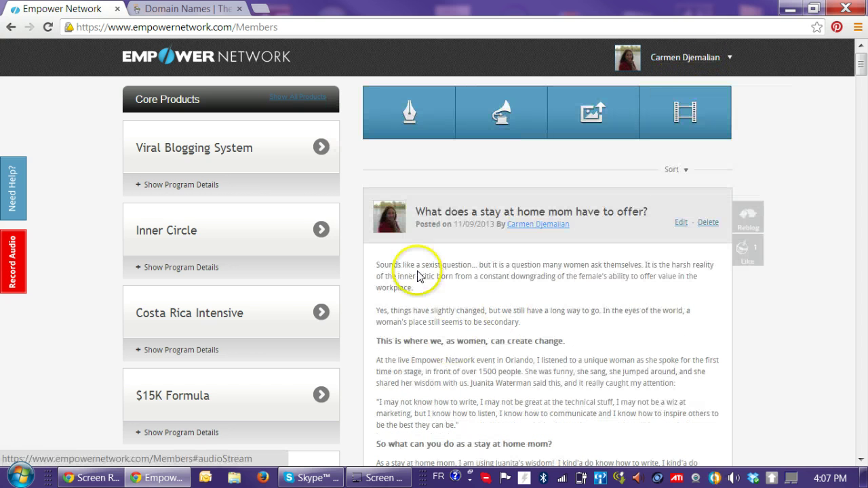
mouse_move(720, 56)
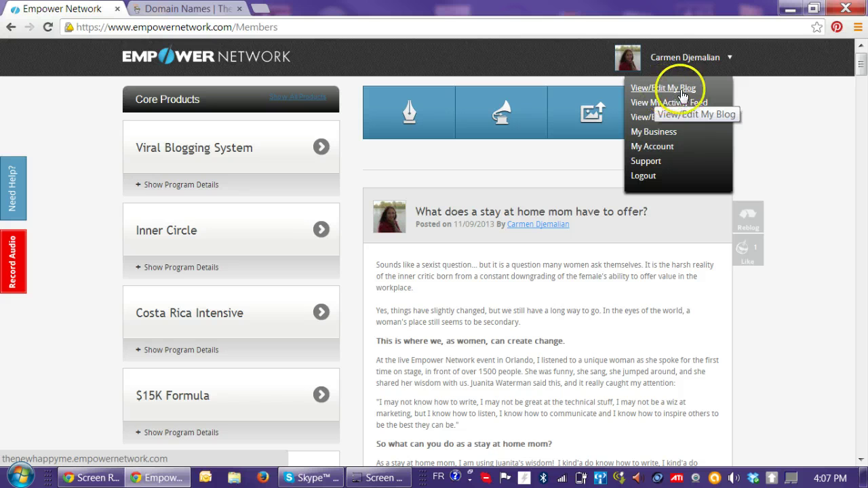
click(688, 89)
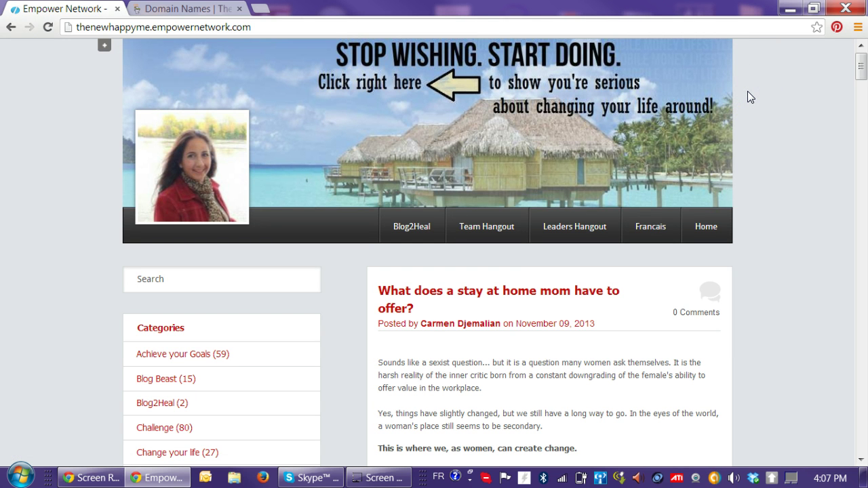
click(749, 131)
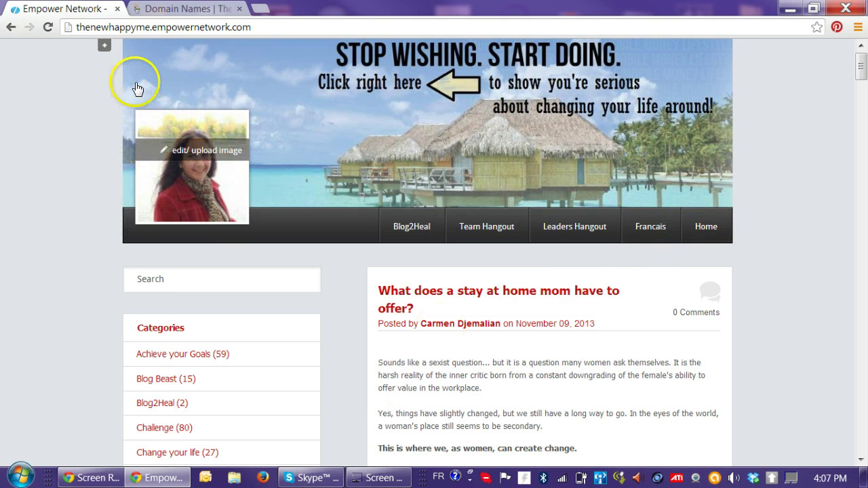
Expand the blog's customization settings and examine the template, article and sidebar options along with the blog page beneath them
click(104, 48)
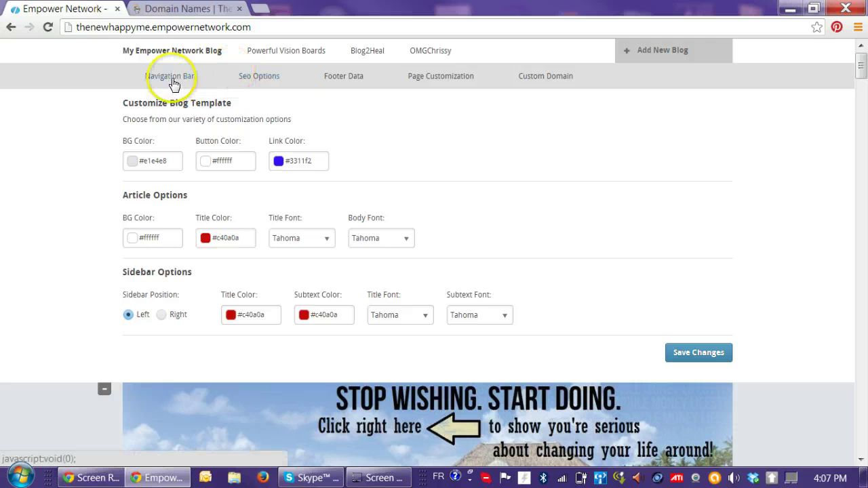
scroll(402, 168, down, 4)
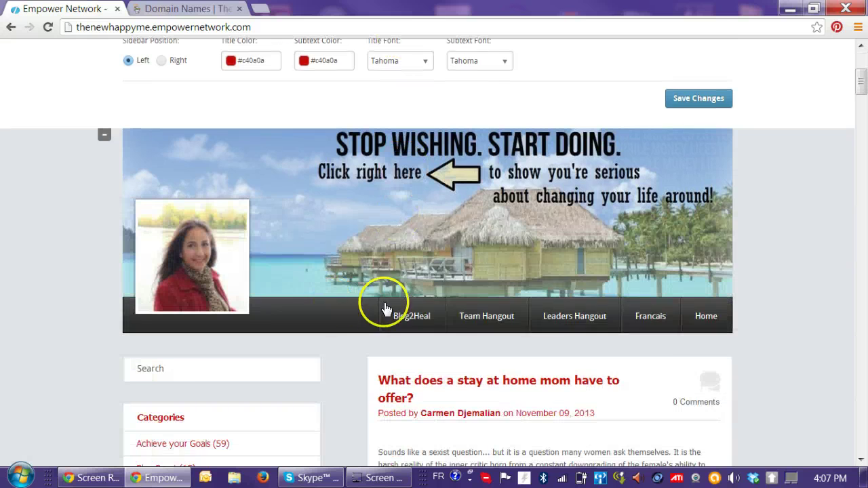
scroll(457, 179, up, 2)
scroll(457, 180, up, 2)
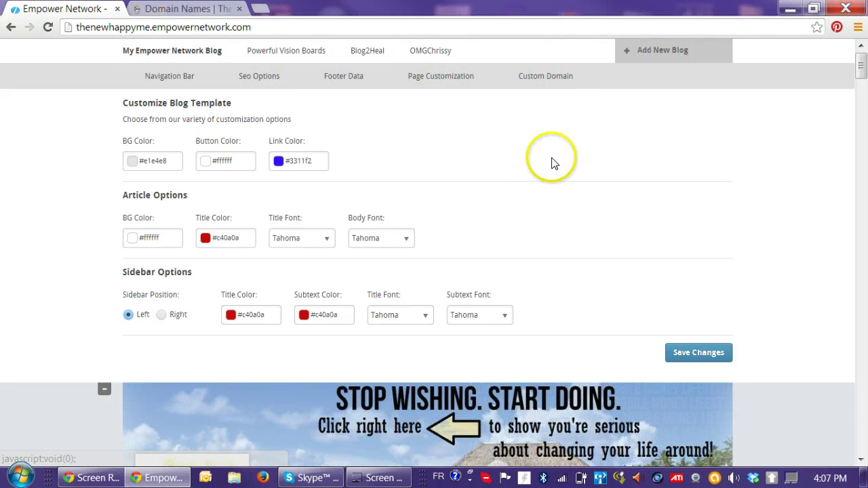
click(559, 85)
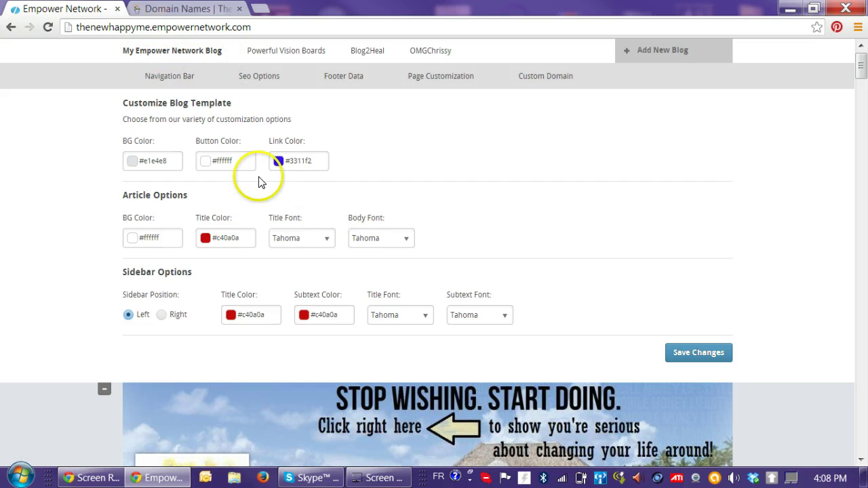
scroll(455, 320, down, 6)
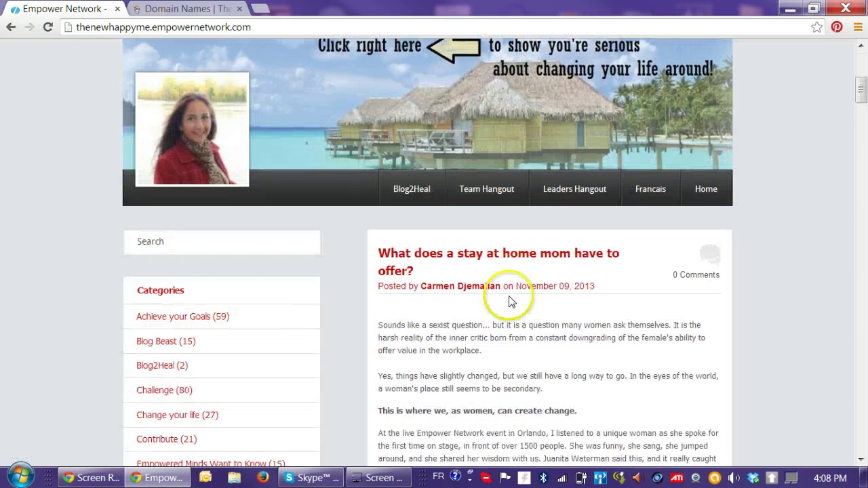
scroll(510, 300, up, 1)
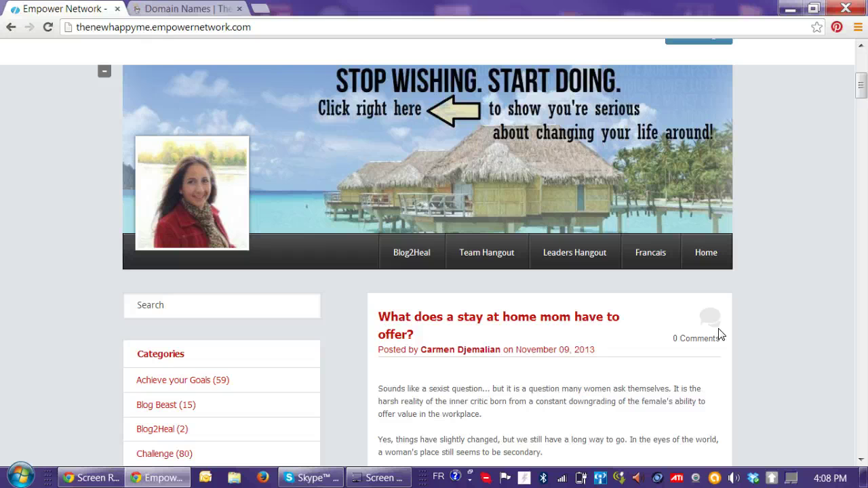
scroll(434, 229, up, 5)
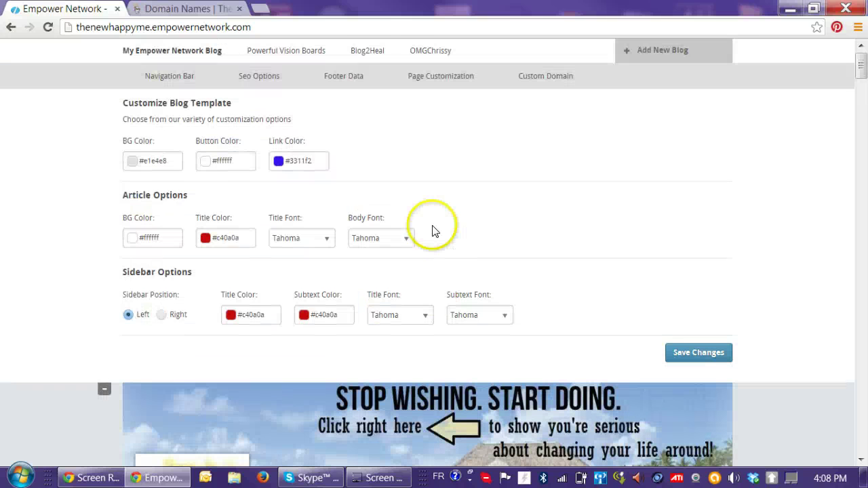
Switch to the Blog2Heal blog and load it through its custom domain projectblog2heal.com
click(366, 57)
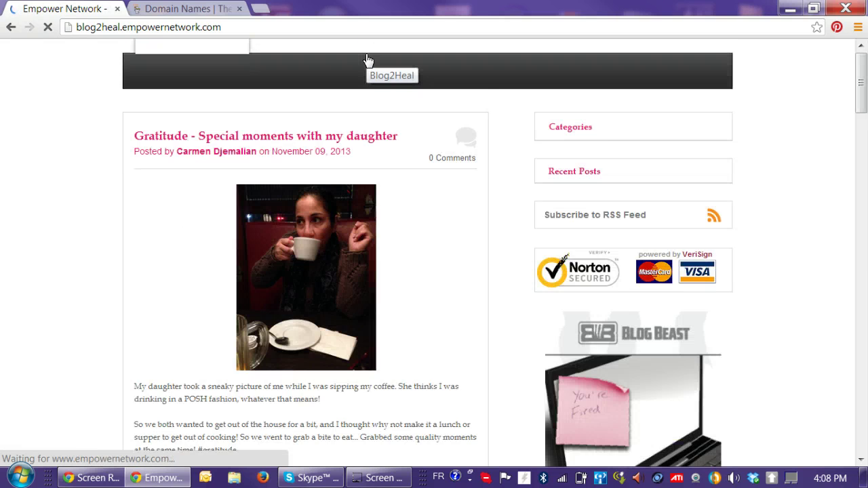
click(729, 195)
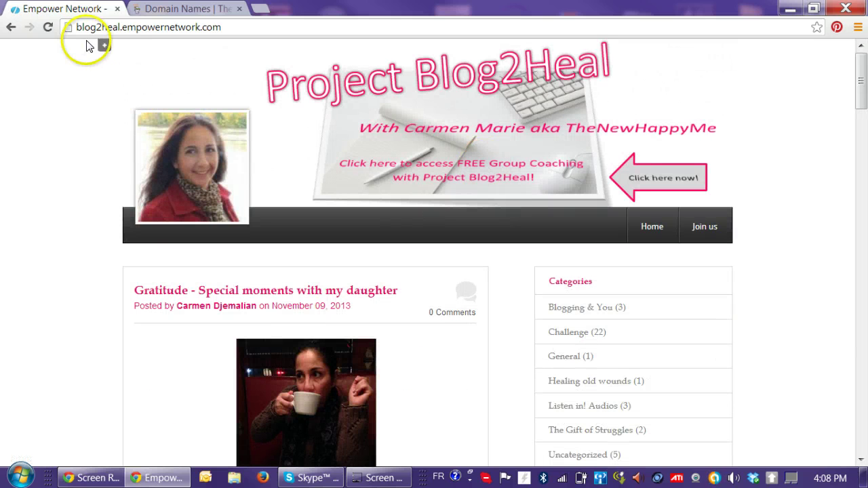
click(235, 27)
mouse_move(297, 181)
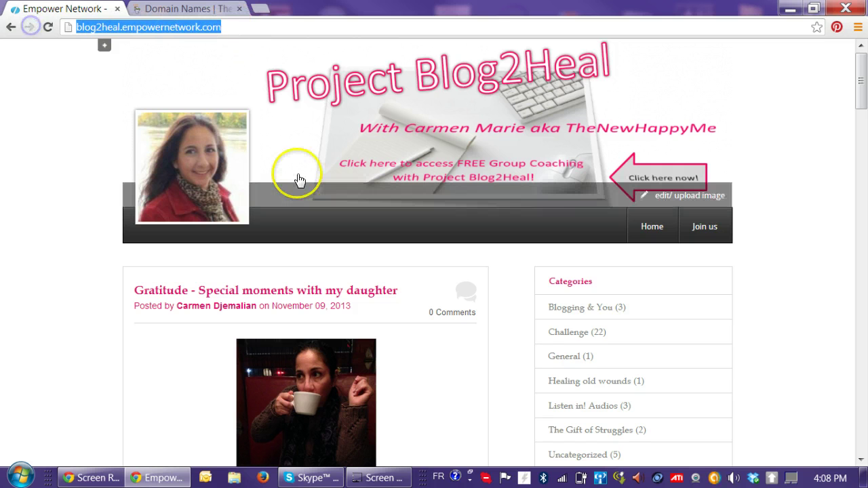
text(projectblog2heal)
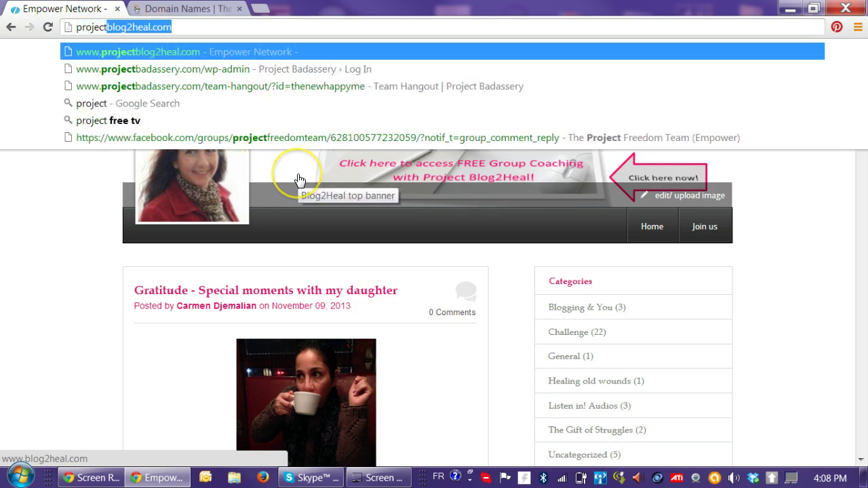
key(End)
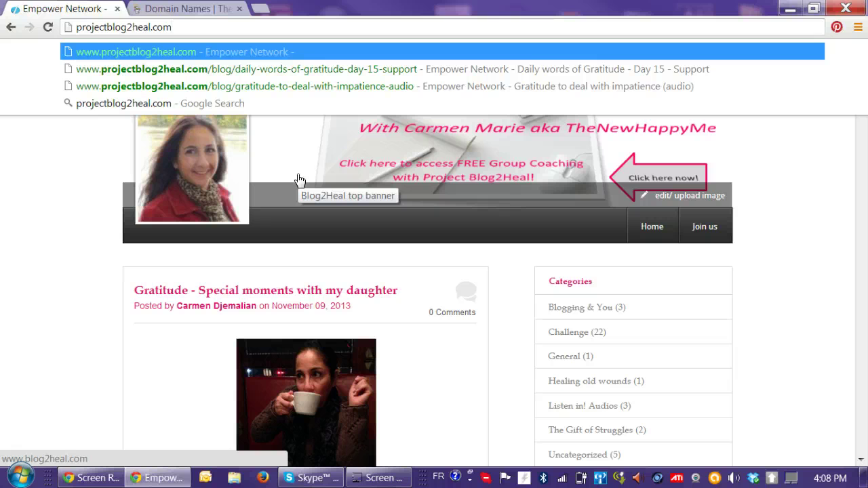
key(Return)
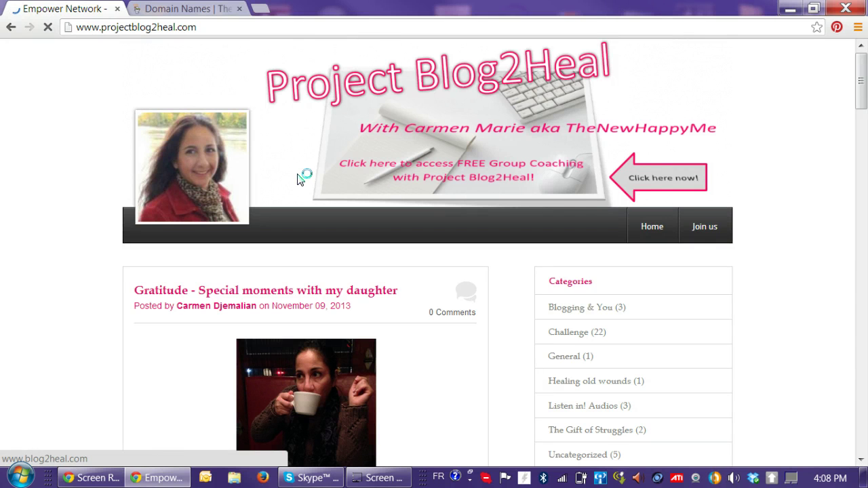
click(299, 179)
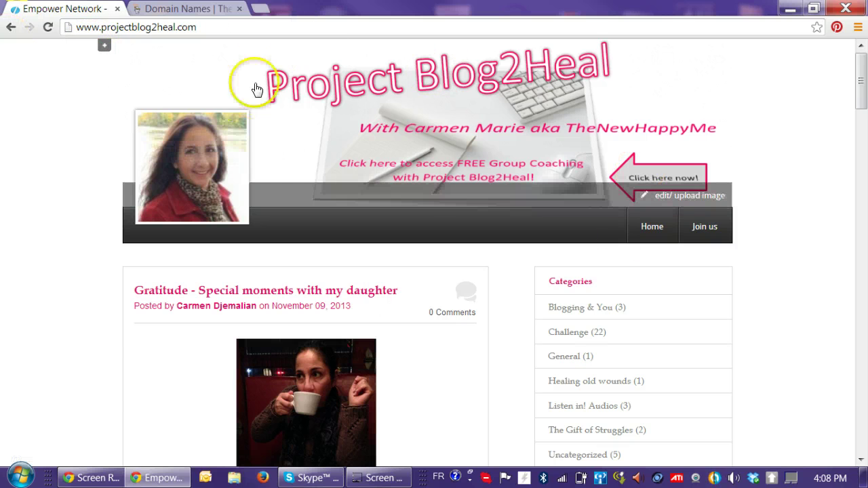
Expand the Blog2Heal blog's customization settings and start adding a new blog
click(104, 45)
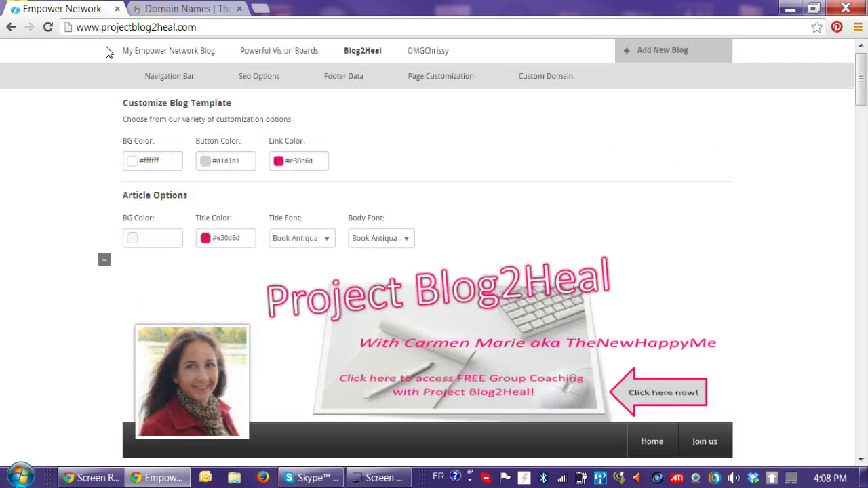
click(460, 181)
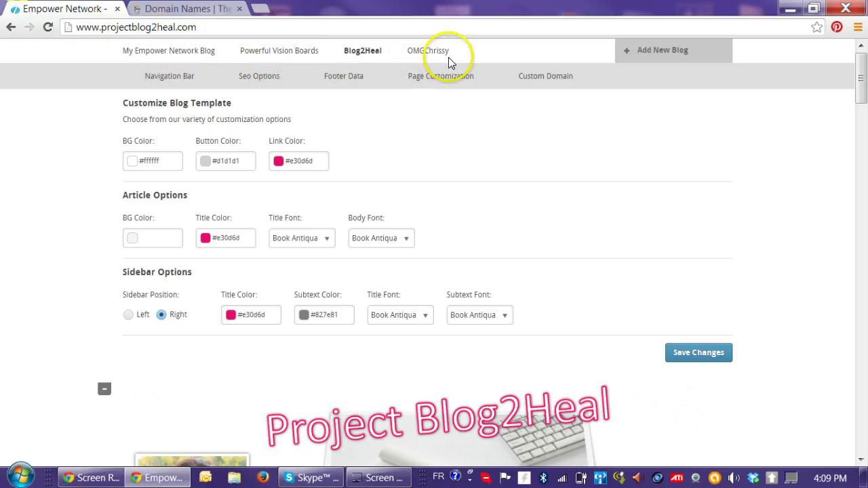
click(681, 57)
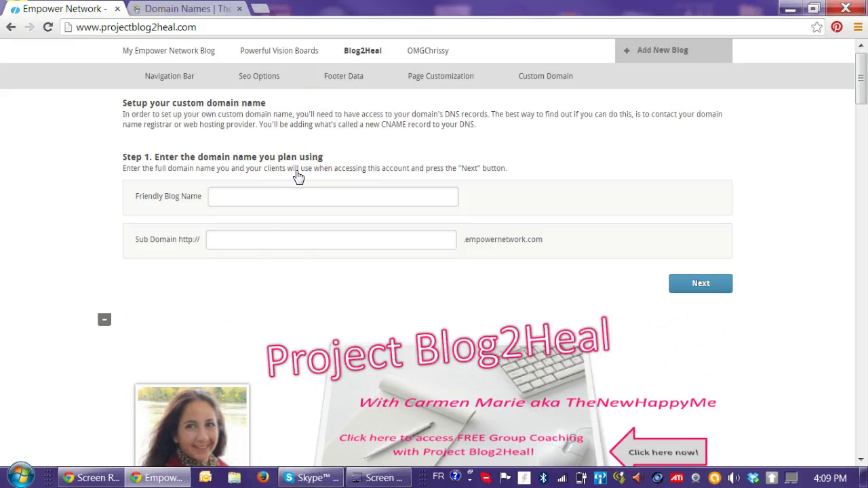
click(181, 214)
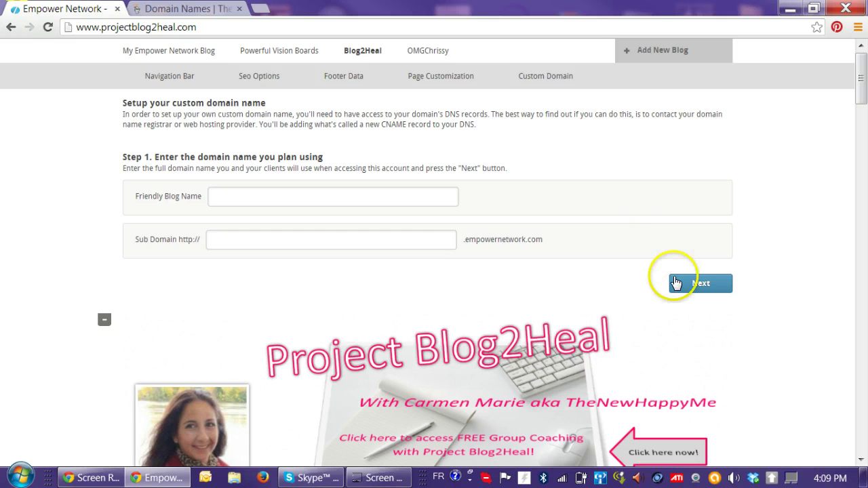
Enter "powerful vision boards" as the new blog's friendly name, with powerful-vision-boards filled in as its sub domain
click(324, 240)
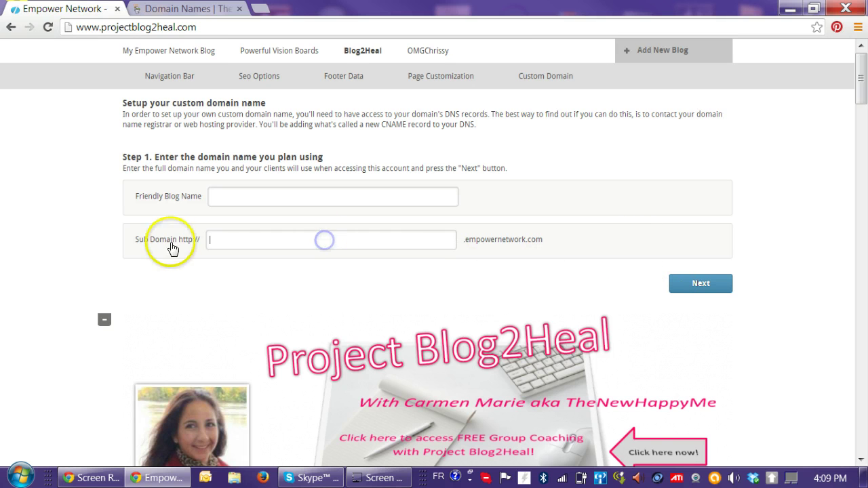
click(255, 197)
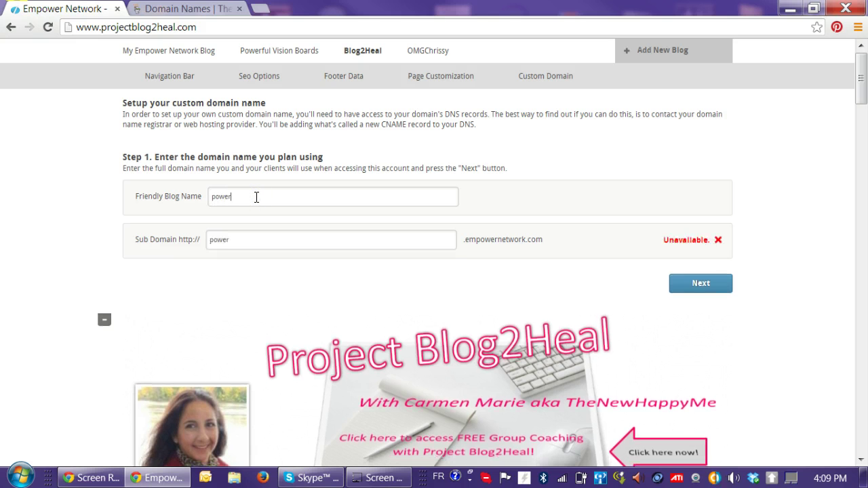
text(powerfu)
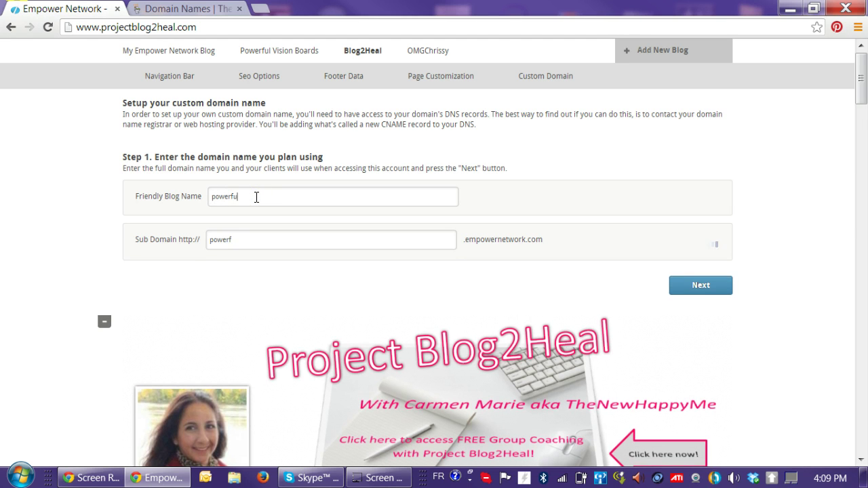
text(l viseion boards)
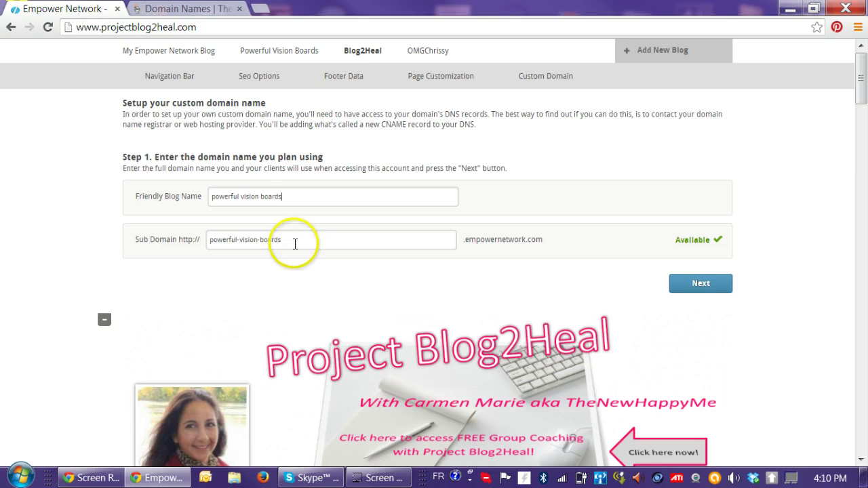
click(310, 243)
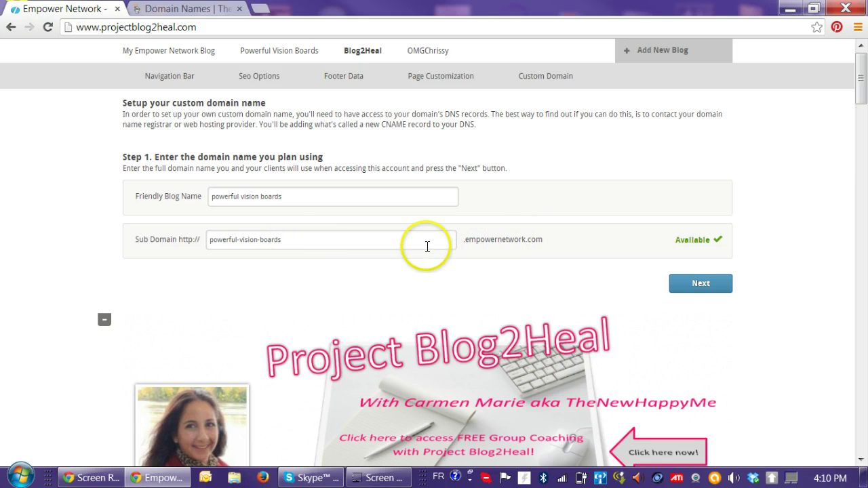
Try shortening the new blog's sub domain to vision-boards
key(ctrl+plus)
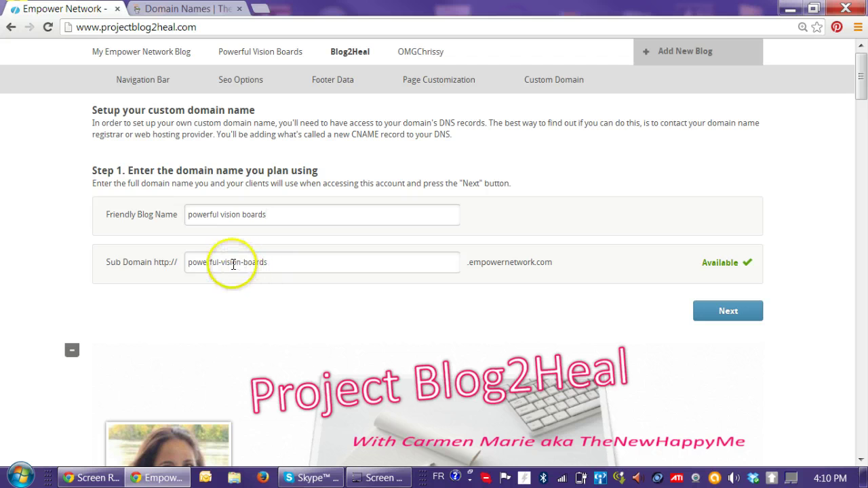
drag(218, 261, 166, 261)
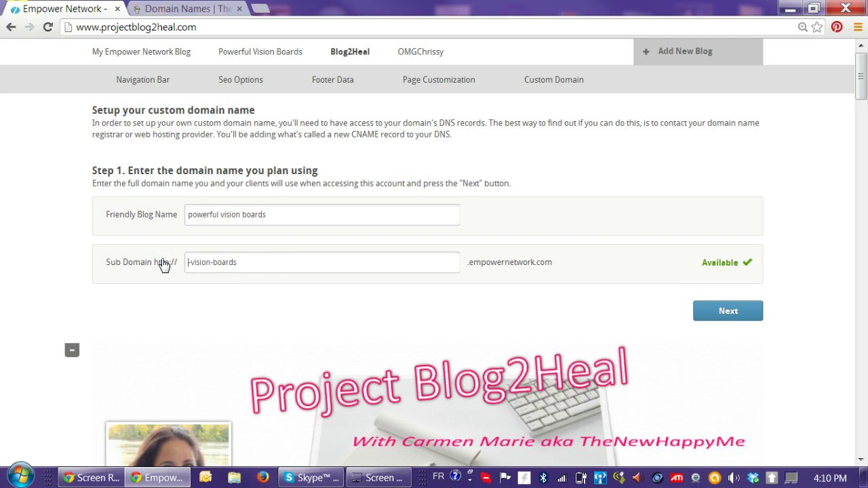
key(End)
key(End)
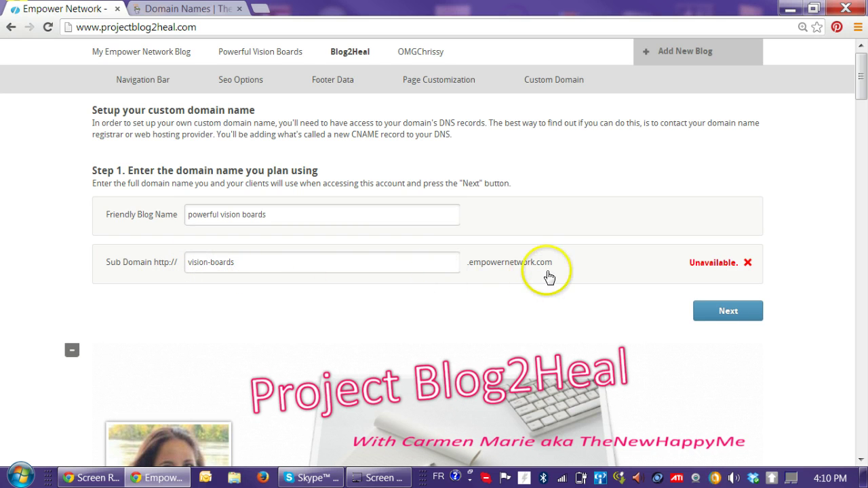
Replace the new blog's sub domain with powerful-vision-boards
click(255, 272)
drag(248, 265, 180, 261)
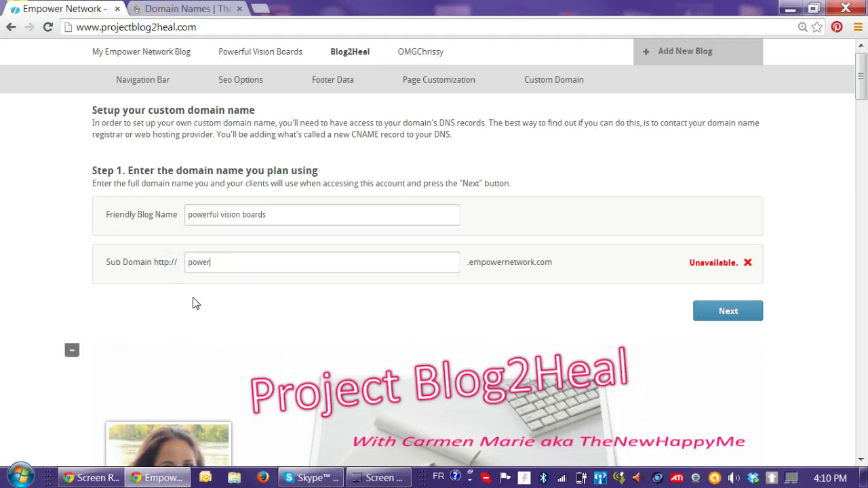
text(ful)
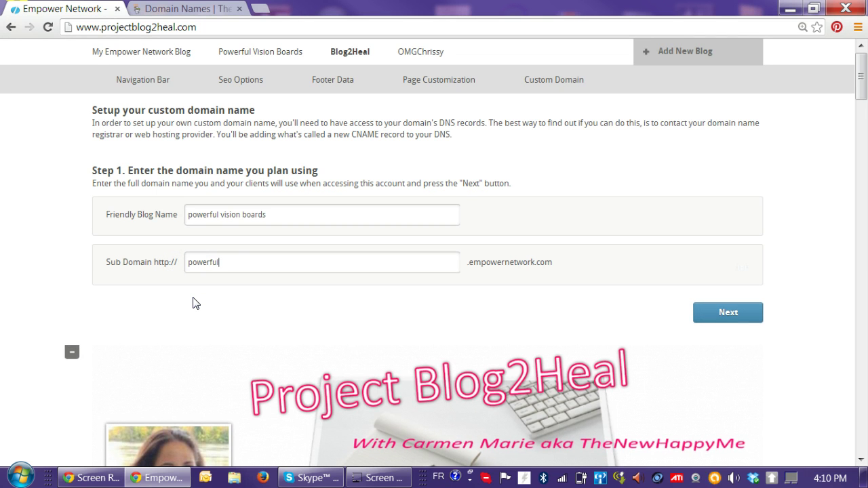
text(-vision-bpar)
key(BackSpace)
key(BackSpace)
key(BackSpace)
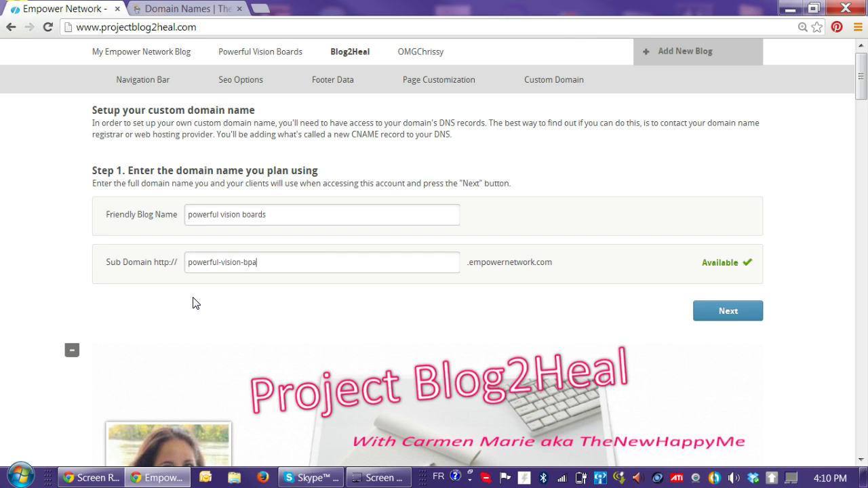
text(oards)
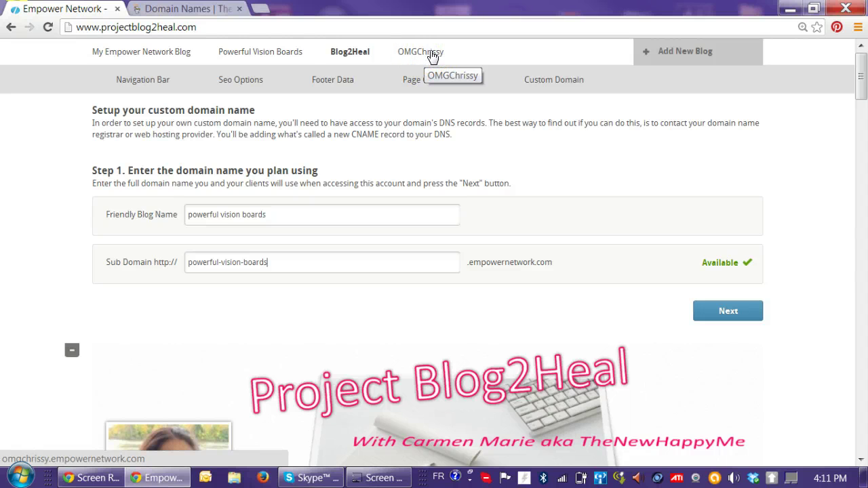
Open the existing OMGChrissy blog to view its page
click(433, 54)
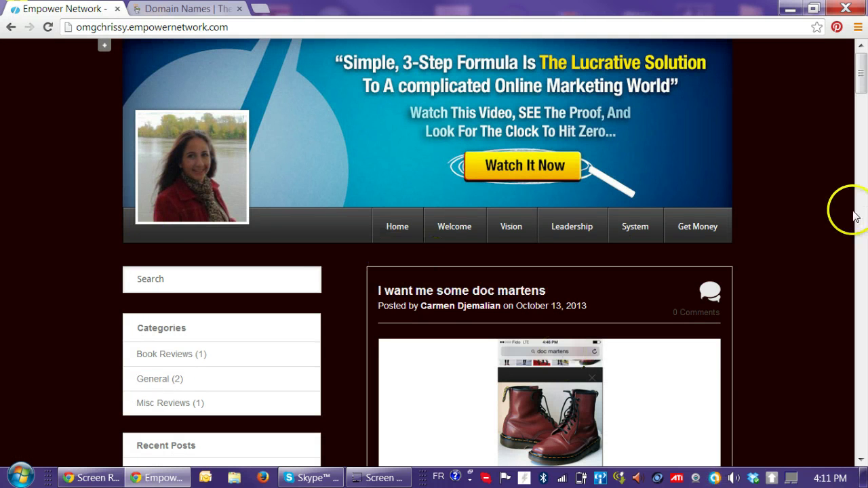
Look over the posts and sidebar of the OMGChrissy blog, and switch to the Powerful Vision Boards blog
scroll(787, 217, down, 3)
scroll(787, 221, down, 5)
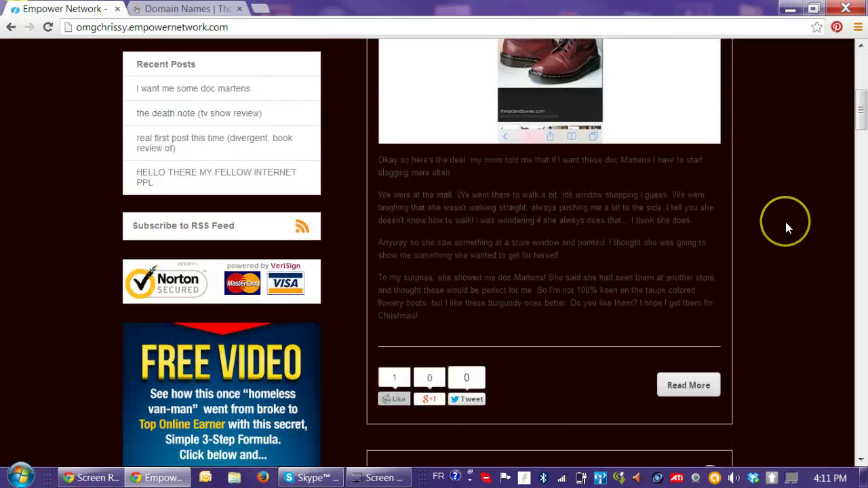
scroll(786, 224, up, 8)
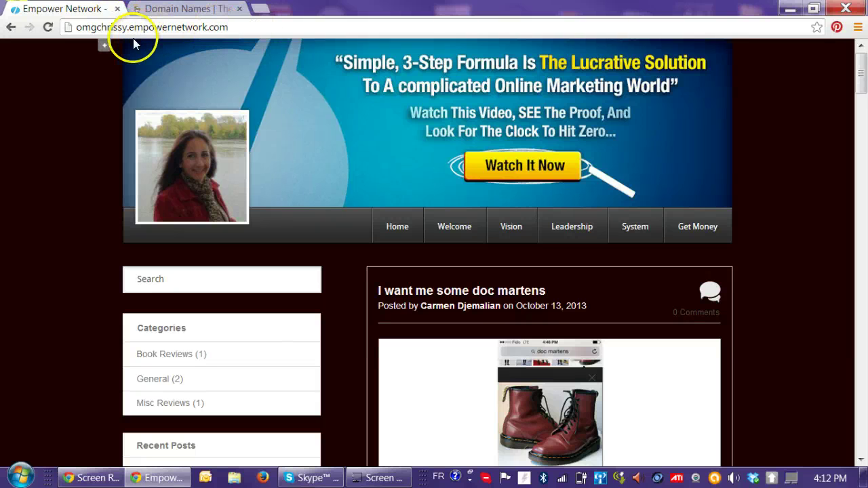
click(105, 47)
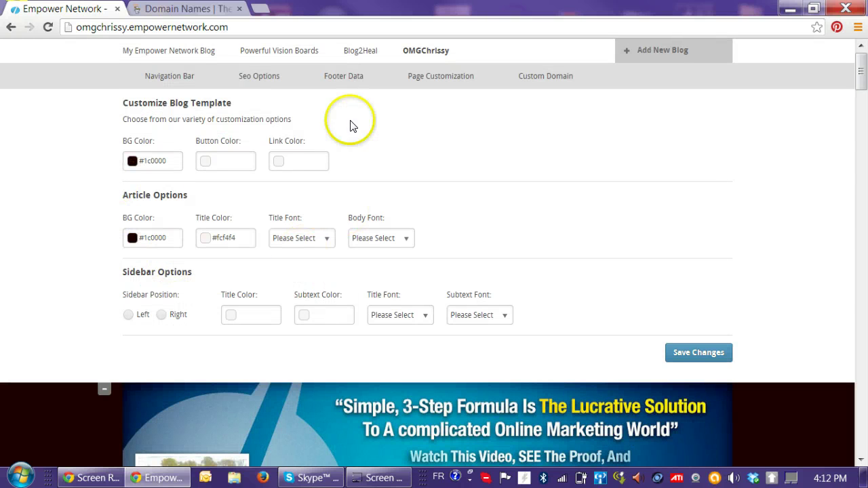
click(291, 58)
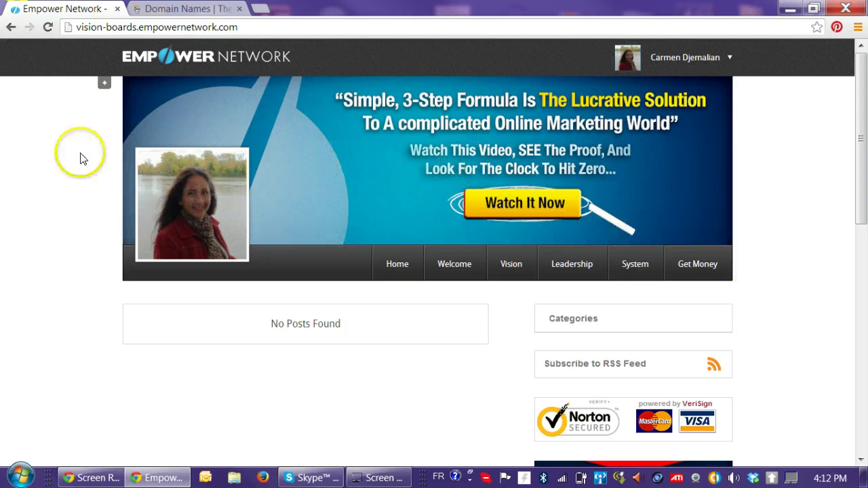
View the form for adding a new blog, and return to the Powerful Vision Boards blog
click(104, 84)
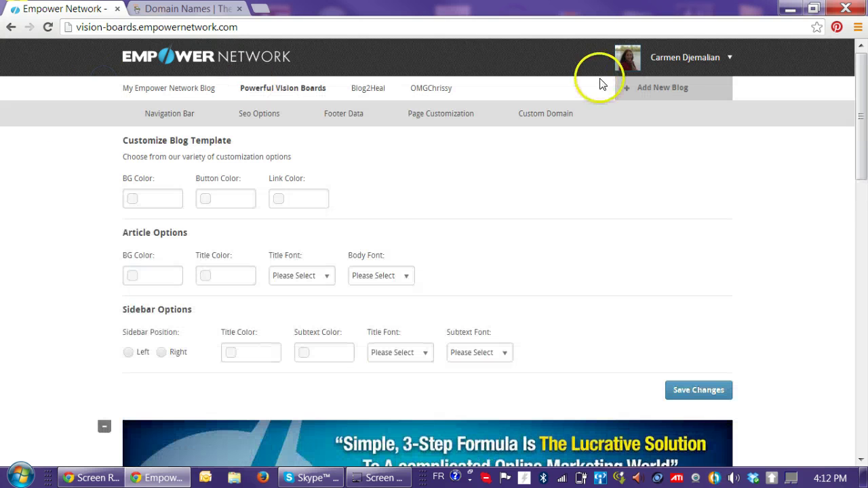
click(674, 90)
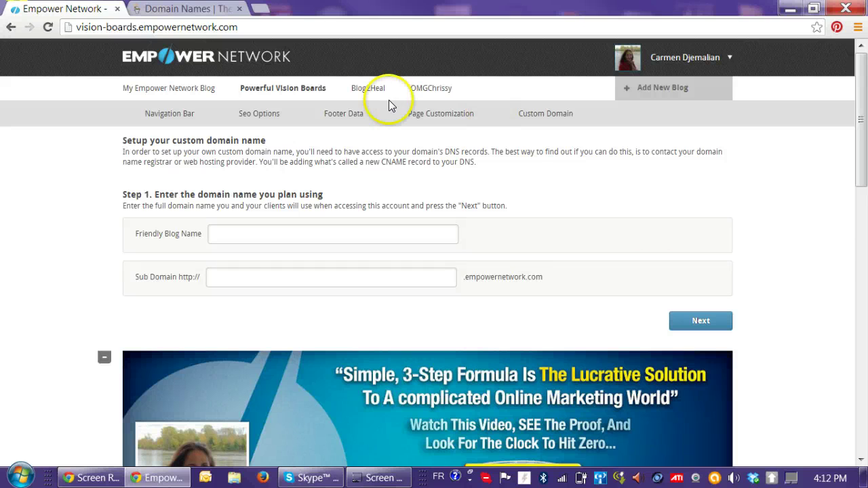
click(287, 92)
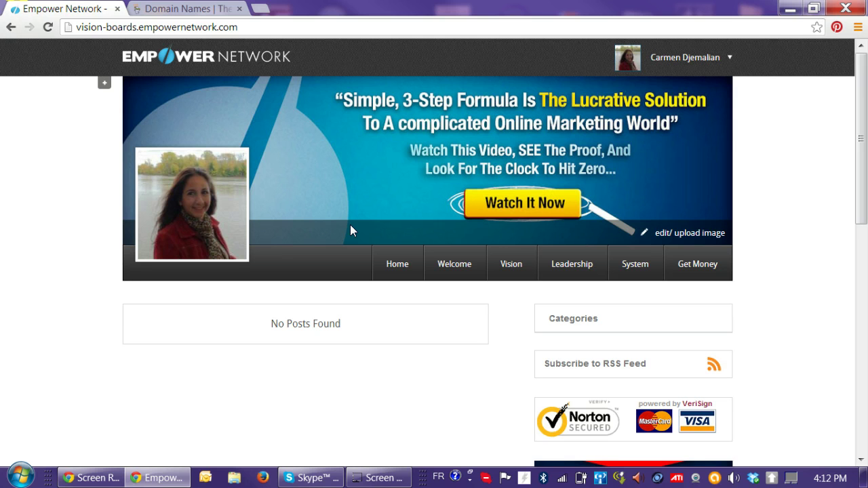
Look over the Powerful Vision Boards blog's page, including its navigation links, sidebar and banners
click(103, 80)
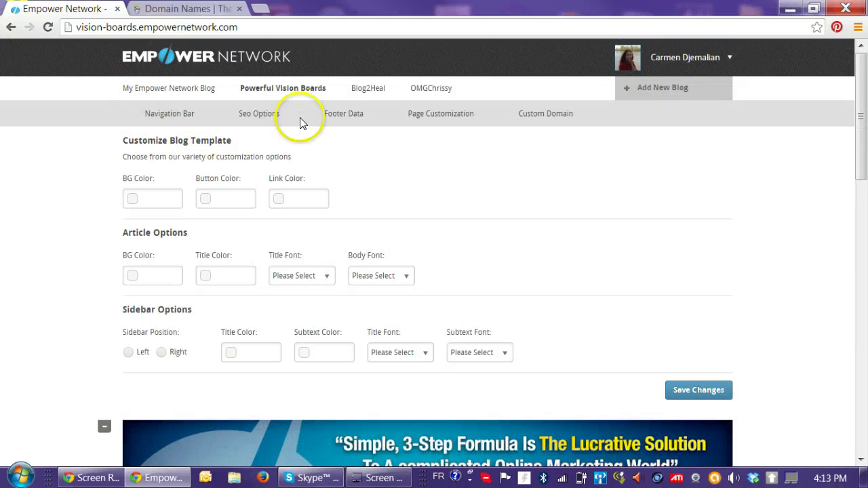
click(301, 91)
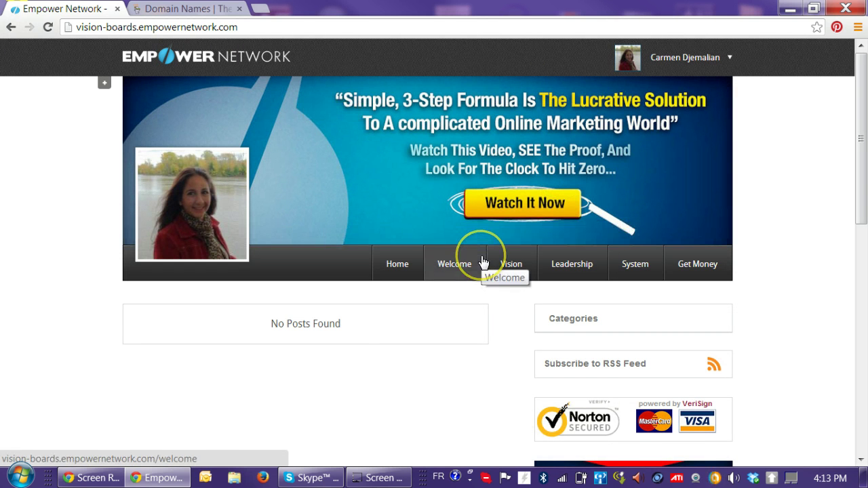
mouse_move(193, 221)
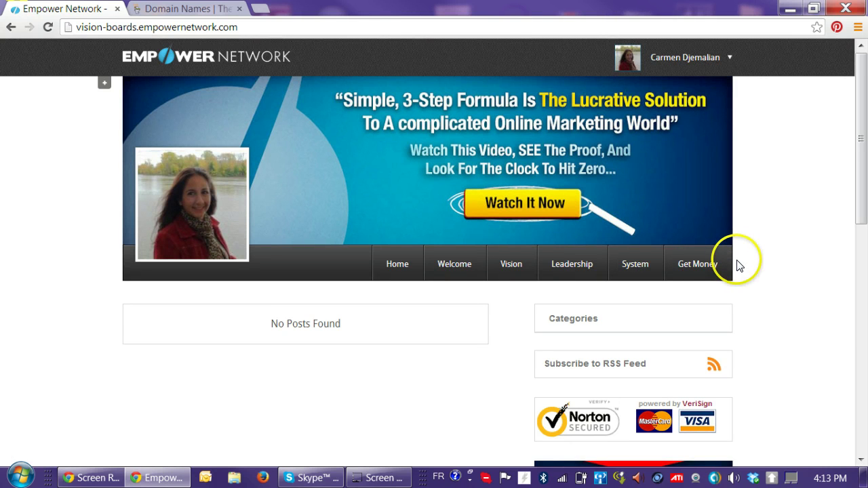
scroll(739, 266, down, 1)
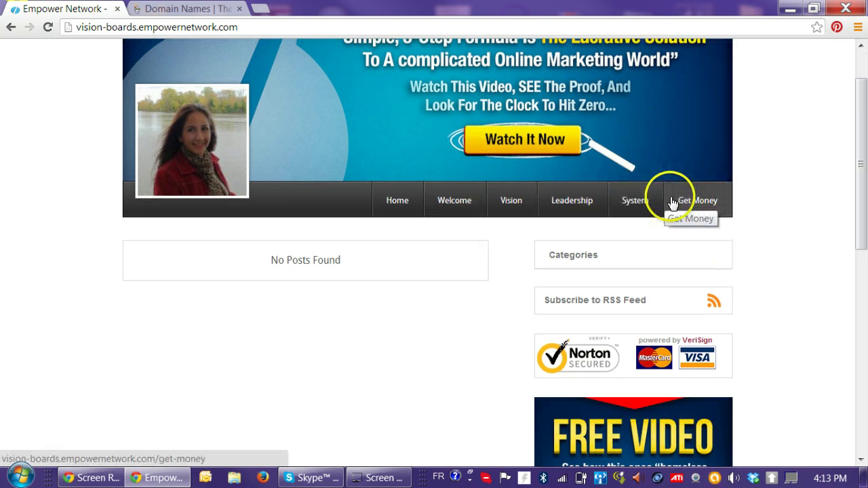
scroll(538, 281, down, 5)
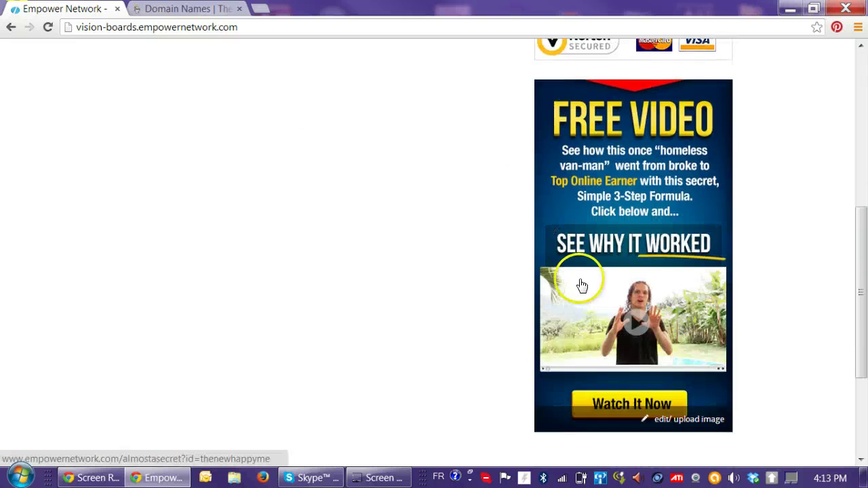
scroll(581, 285, down, 3)
scroll(591, 301, up, 9)
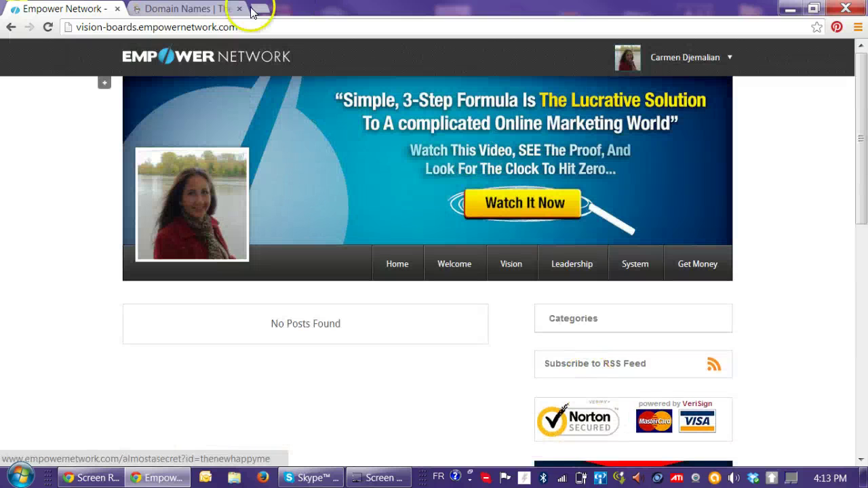
View the navigation bar settings of the Powerful Vision Boards blog, and open its custom domain setup
click(105, 82)
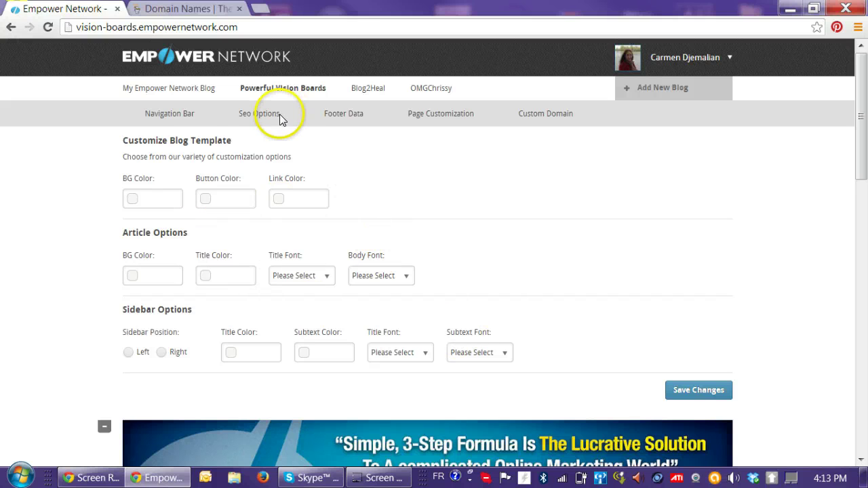
click(164, 113)
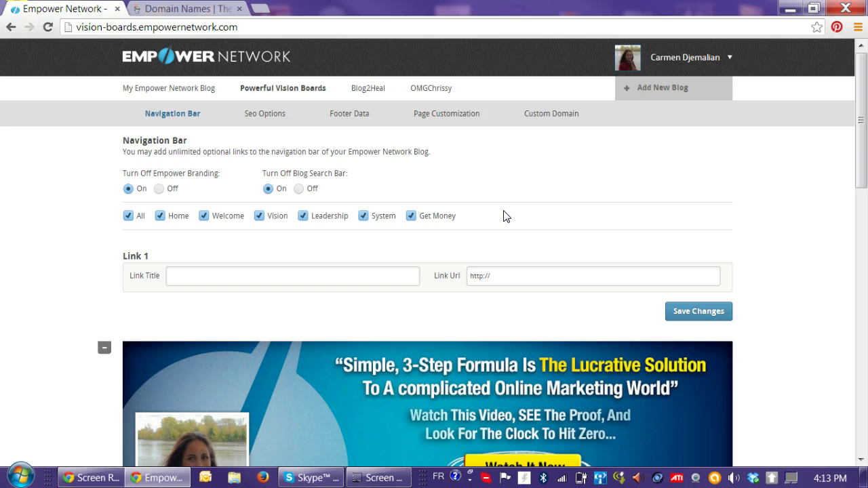
click(375, 182)
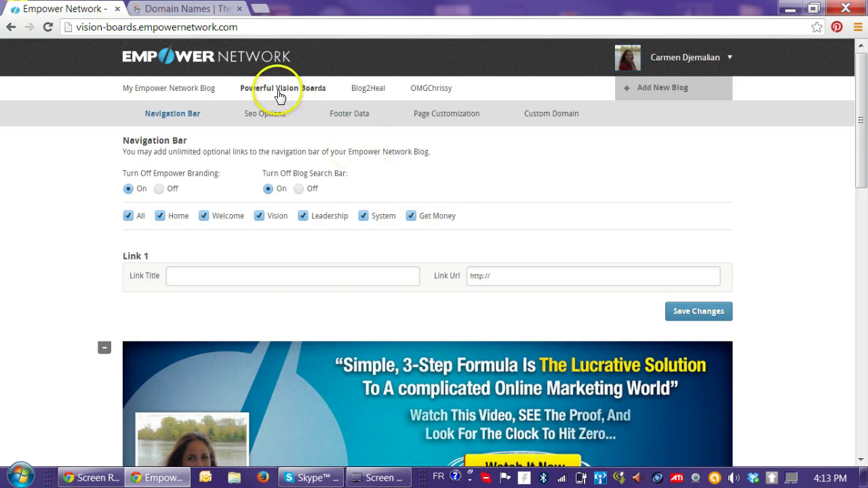
click(555, 113)
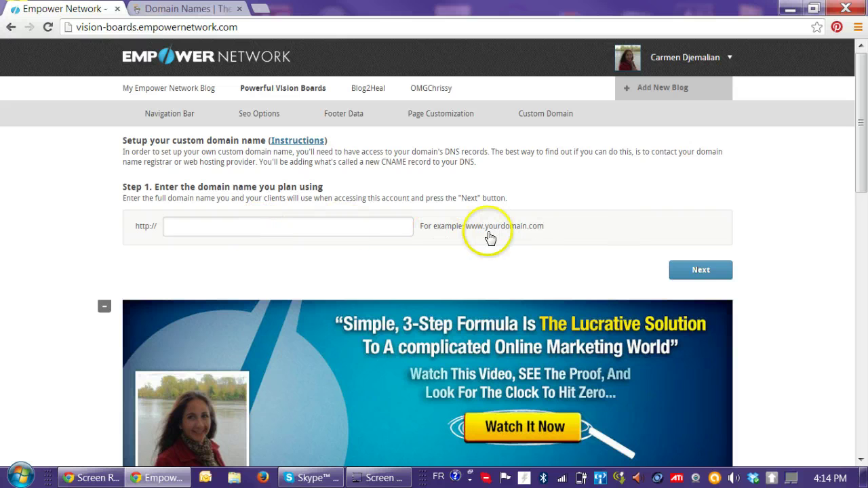
Switch to GoDaddy, search for the domain powerfulvisionboards.com, and look through the suggested alternatives
click(164, 10)
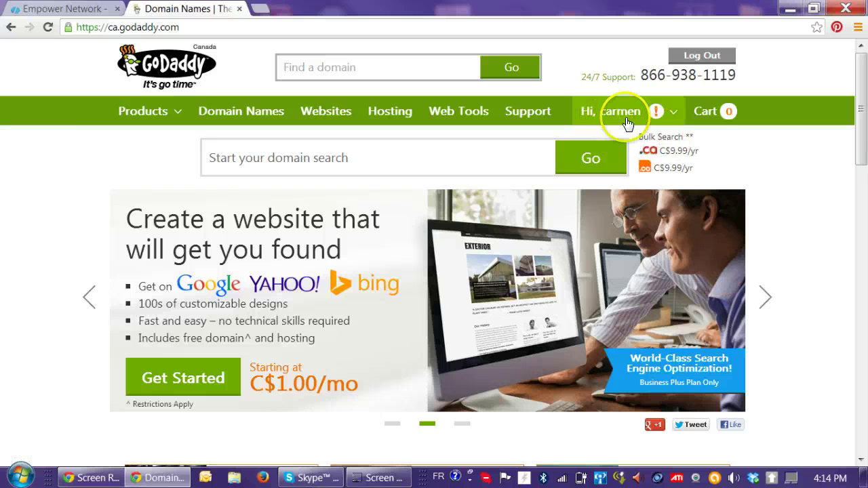
mouse_move(627, 122)
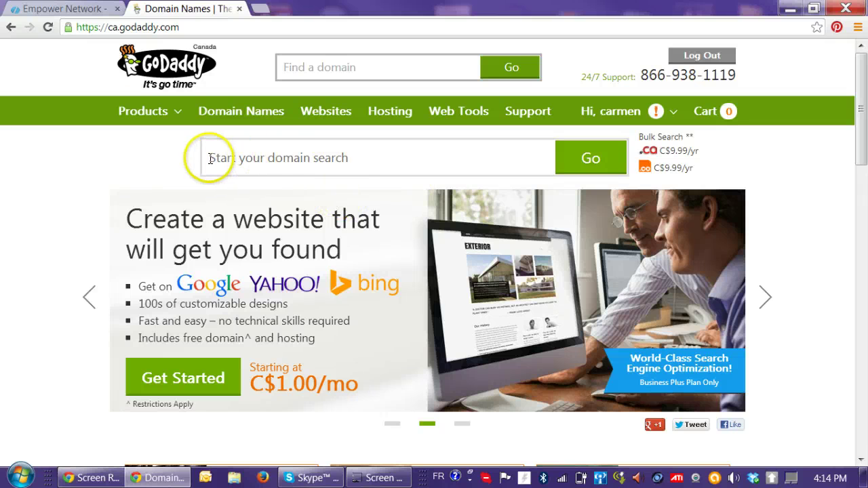
click(352, 158)
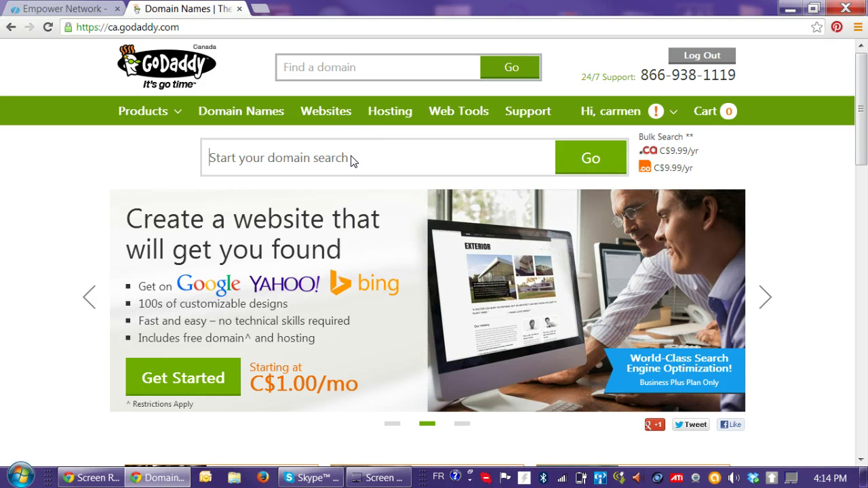
text(powerfulvisionboards.com)
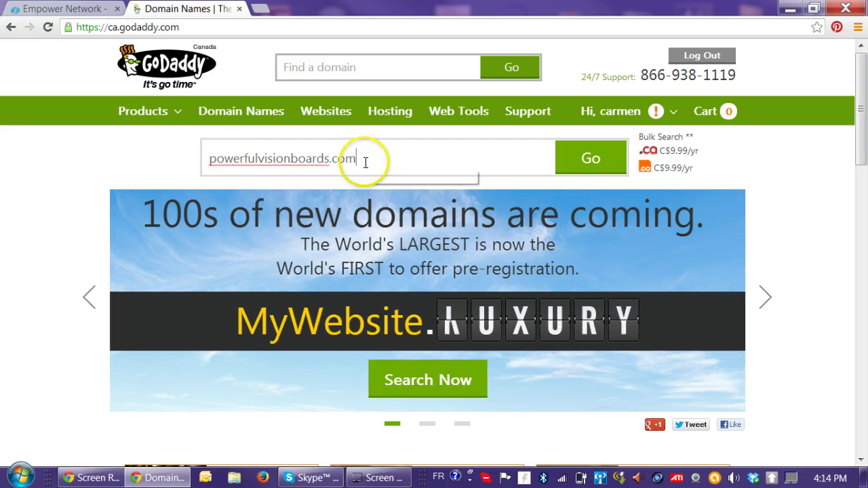
click(611, 167)
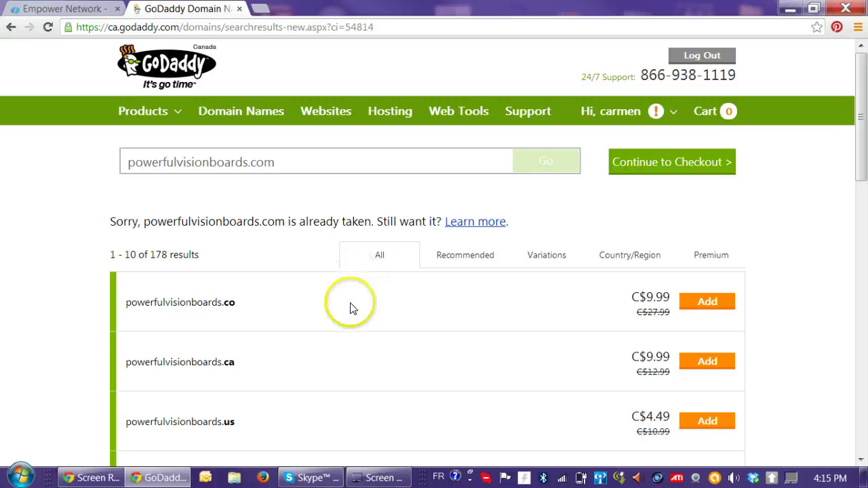
click(339, 347)
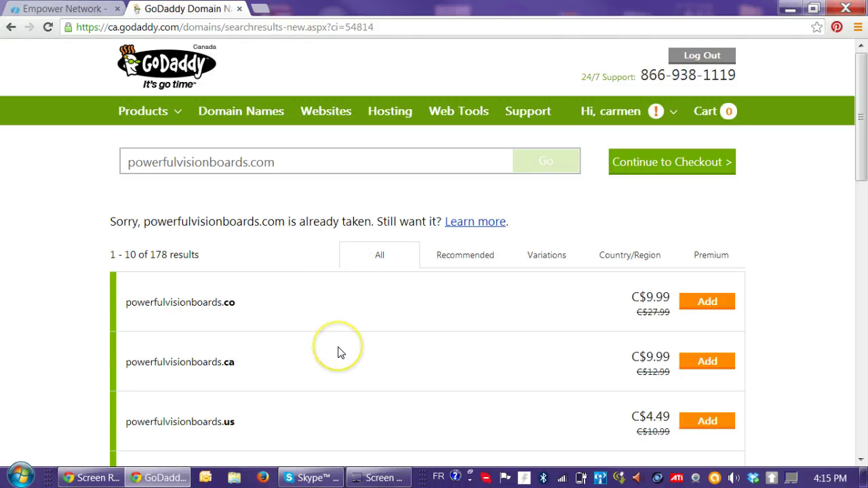
scroll(326, 310, down, 3)
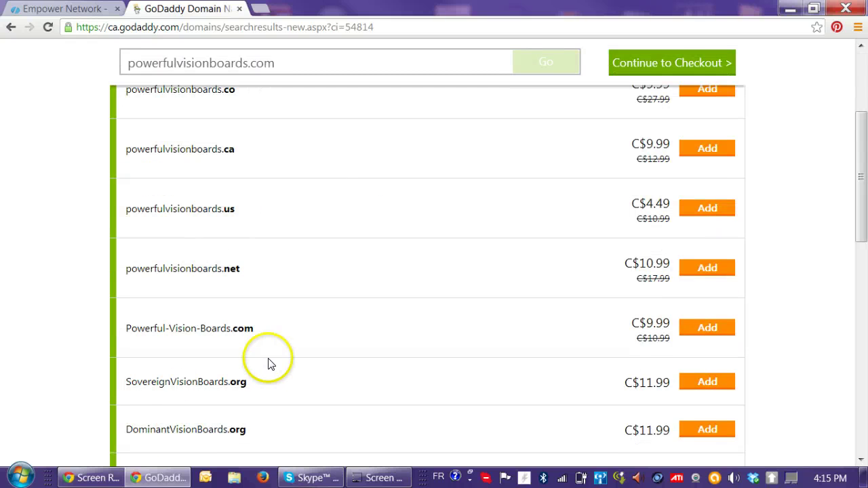
scroll(268, 364, down, 3)
scroll(268, 364, up, 6)
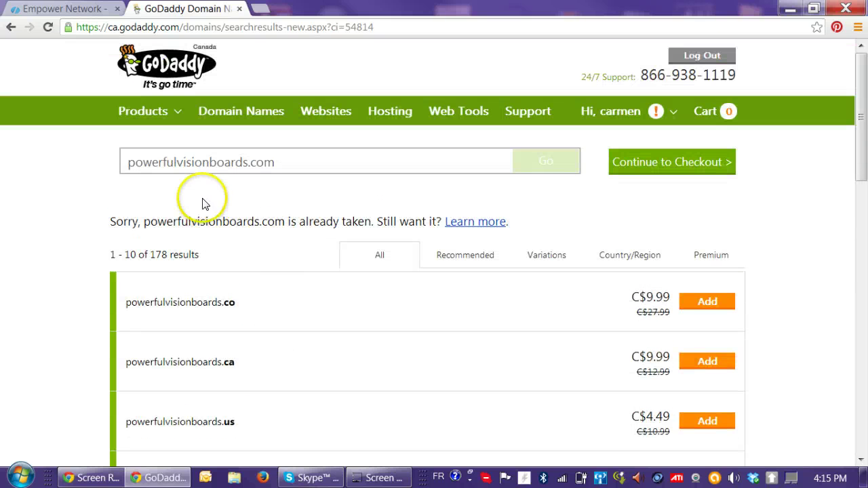
Change the domain search to powerfulandwonderfulvisionboards.com and check its availability
click(174, 162)
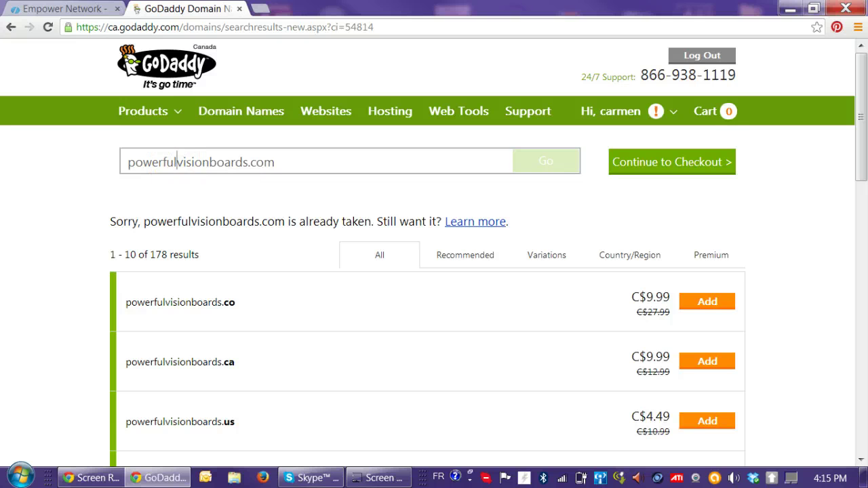
text(andwonderful)
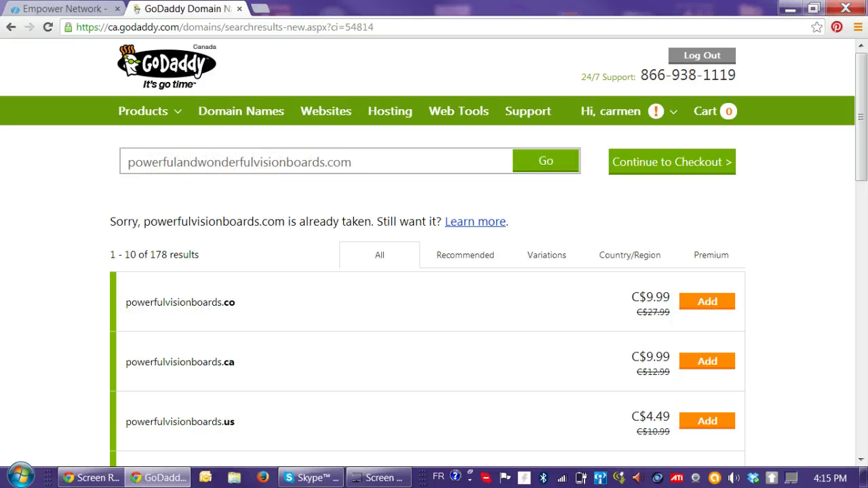
click(567, 166)
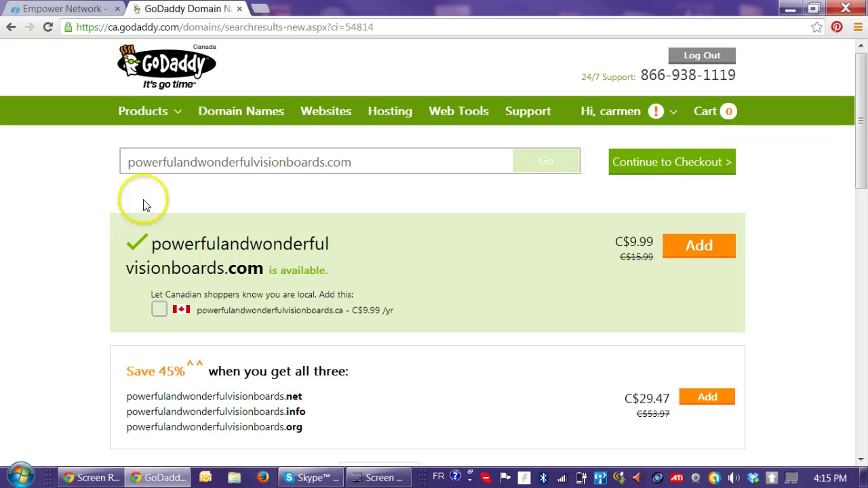
click(706, 256)
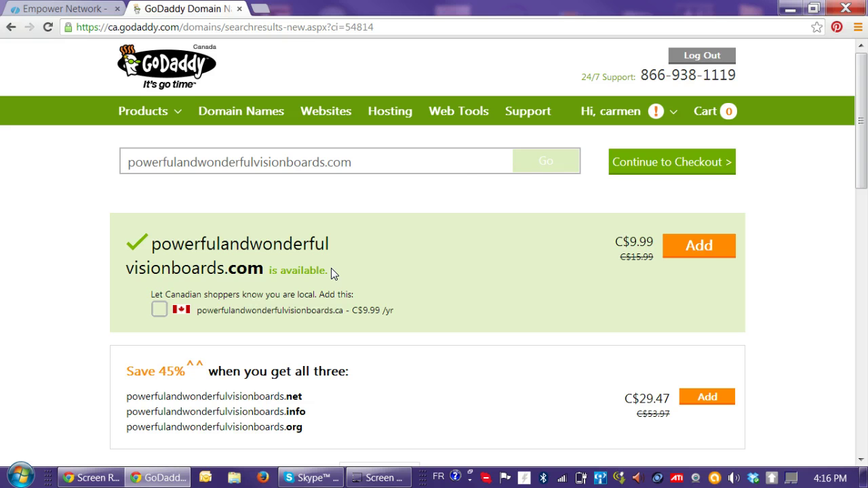
Compare the GoDaddy domain results with the blog's custom domain setup, ending on the Empower Network setup page
click(75, 9)
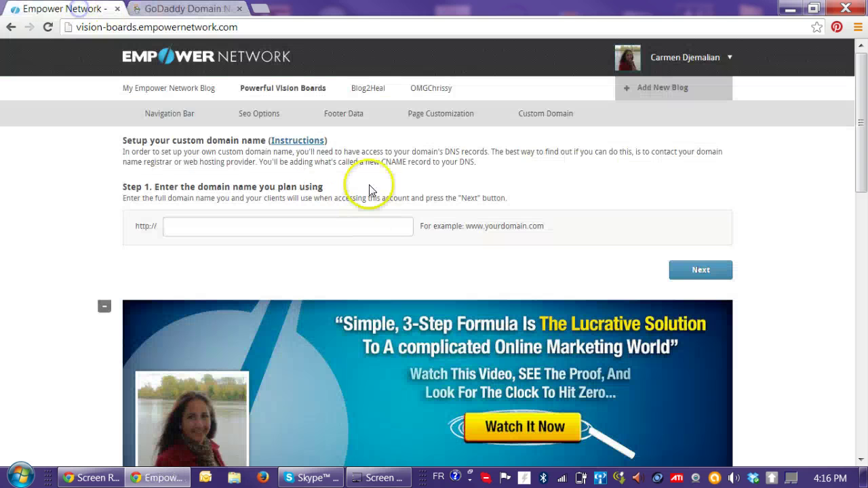
click(170, 8)
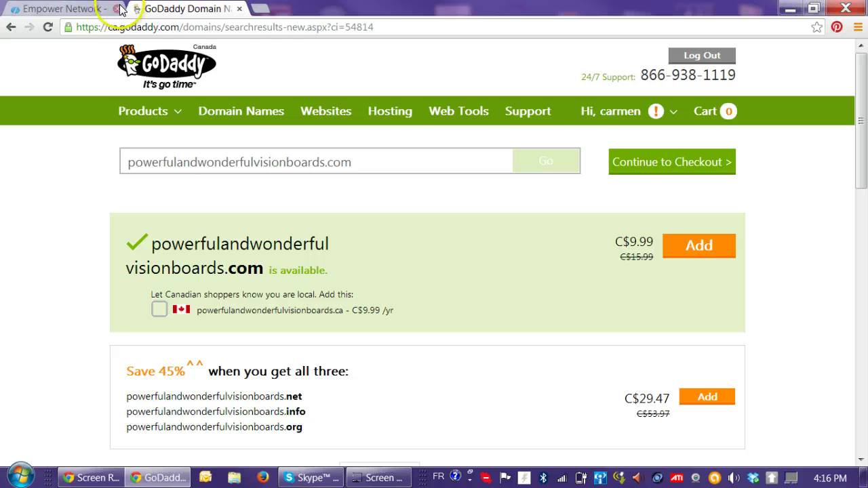
click(31, 9)
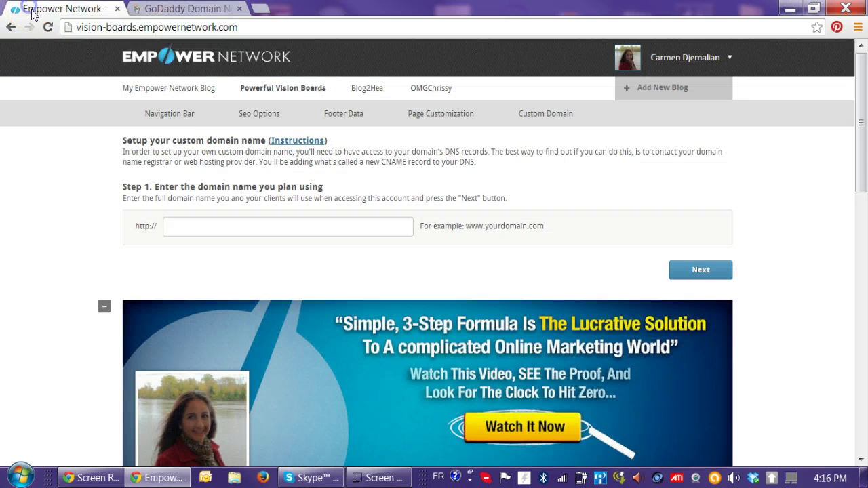
click(163, 9)
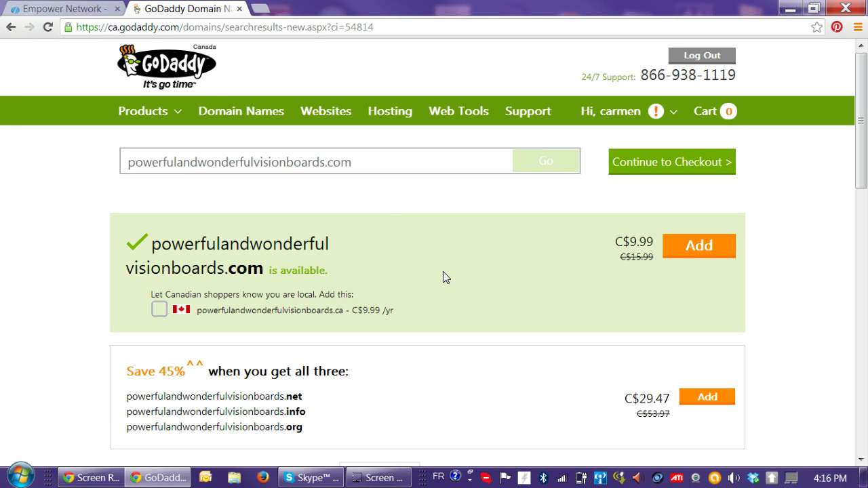
mouse_move(127, 110)
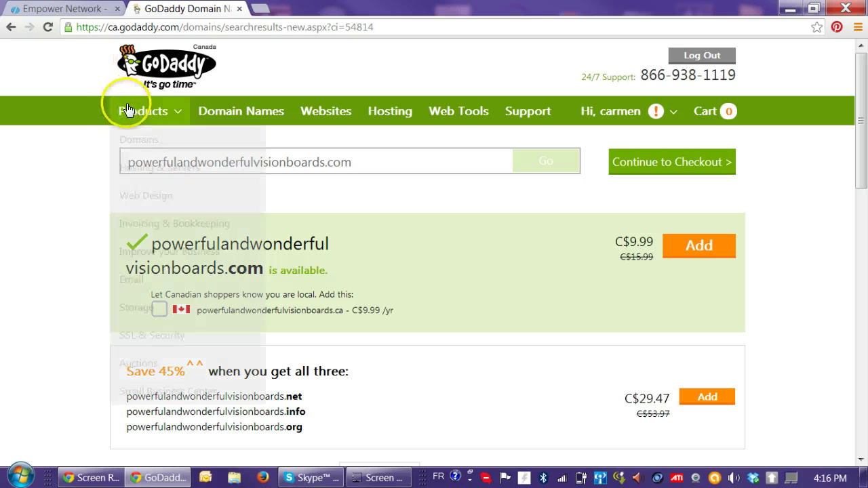
click(92, 10)
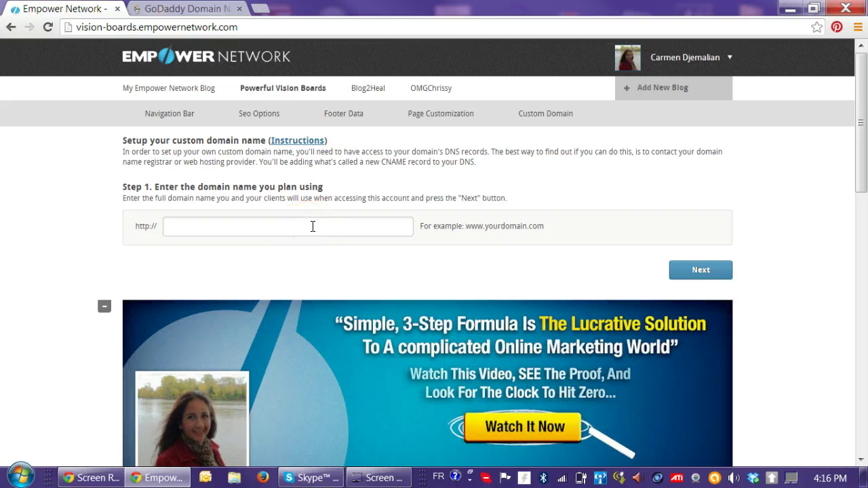
click(312, 226)
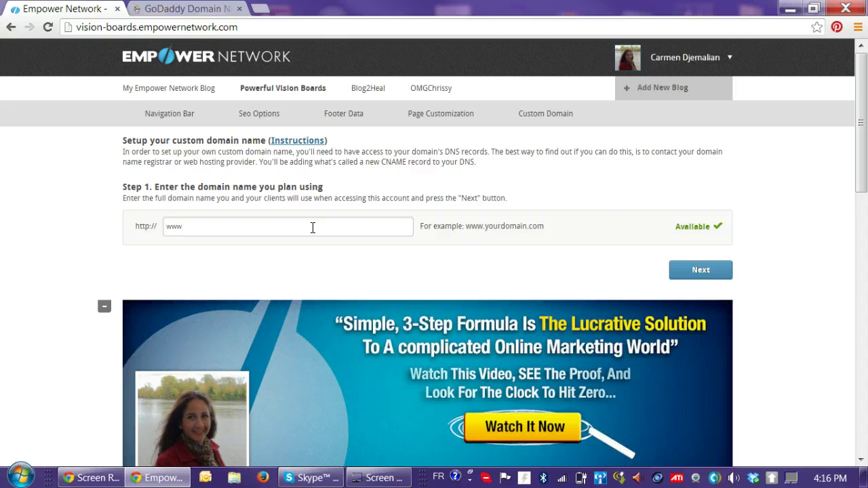
text(.powerfulvisionboards.com)
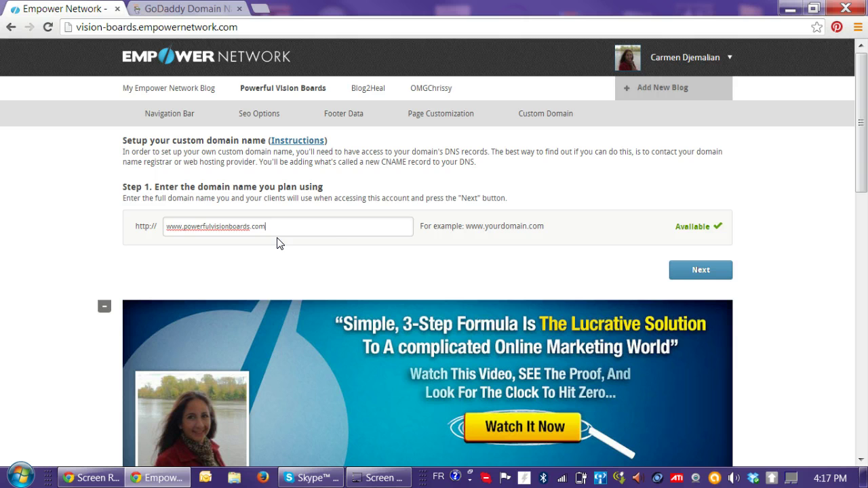
key(ctrl+plus)
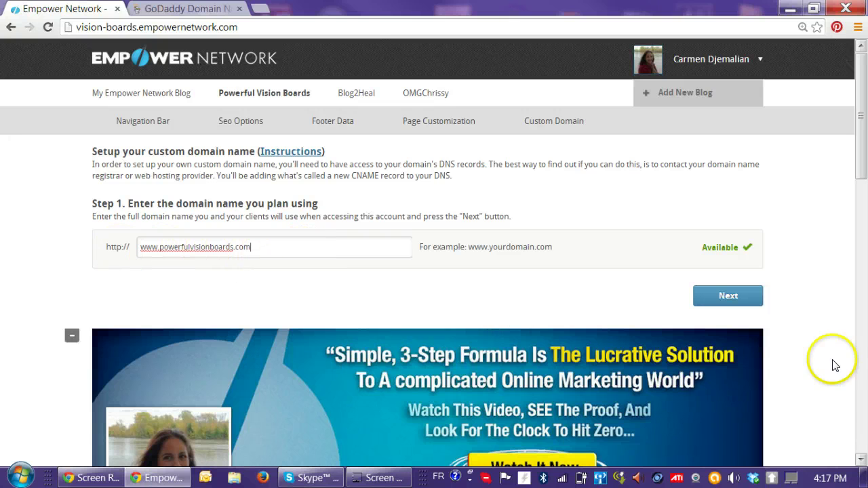
click(737, 296)
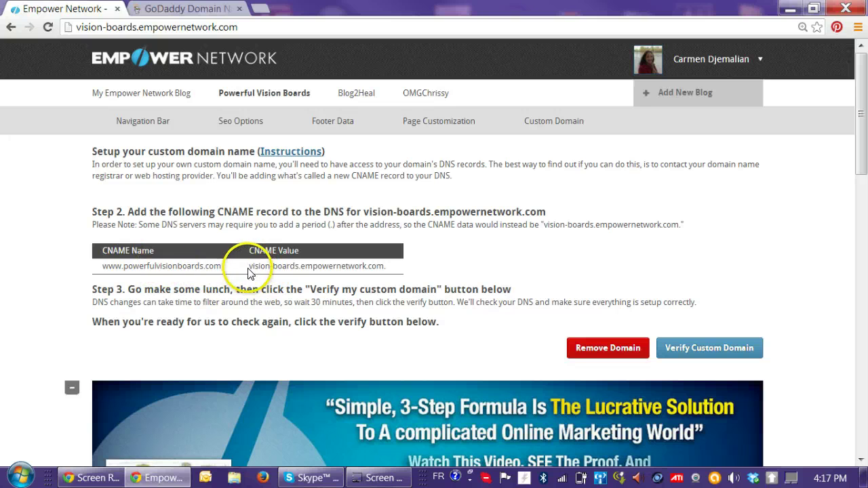
Copy the CNAME value vision-boards.empowernetwork.com from the custom domain setup, without the trailing period
drag(250, 267, 383, 267)
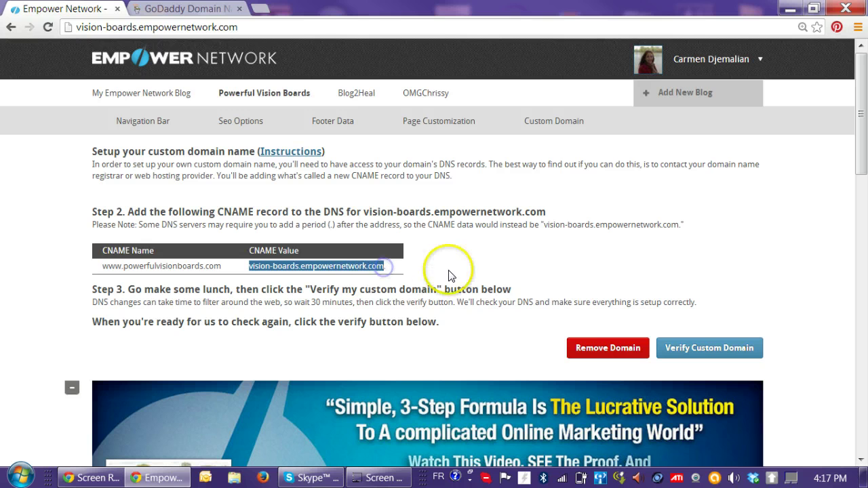
right_click(345, 268)
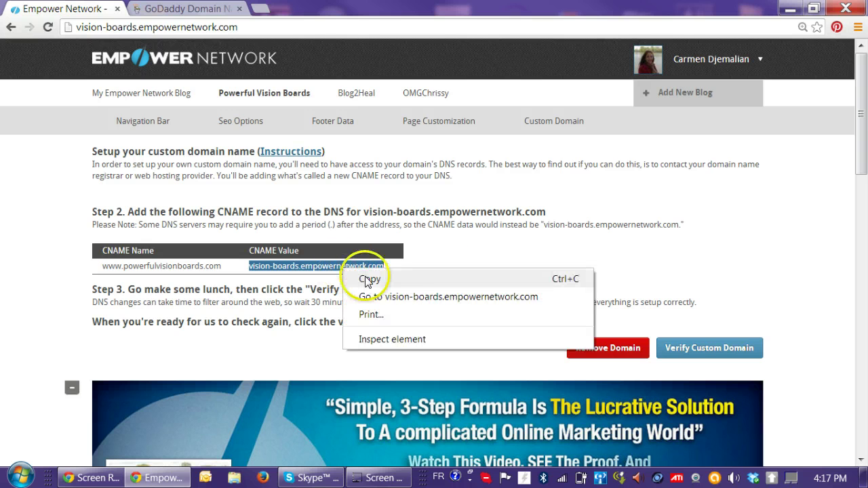
click(365, 276)
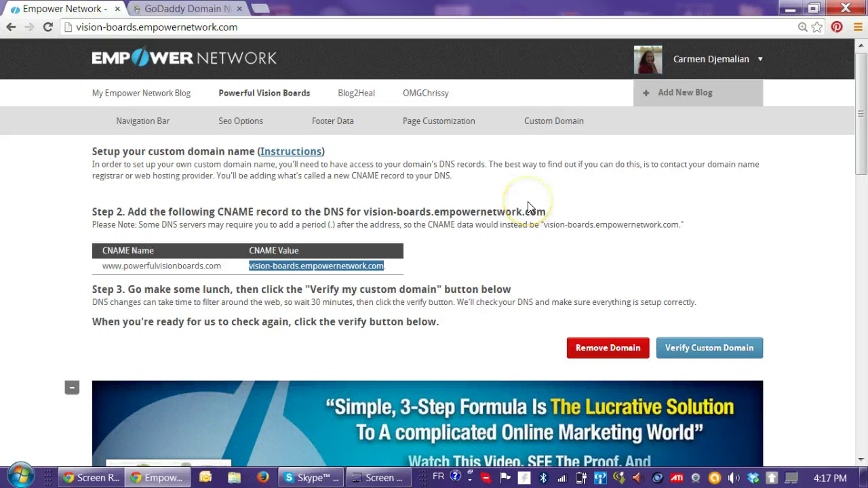
Switch to GoDaddy, open the management page for owned domains, and open the details of POWERFULVISIONBOARDS.COM
click(189, 11)
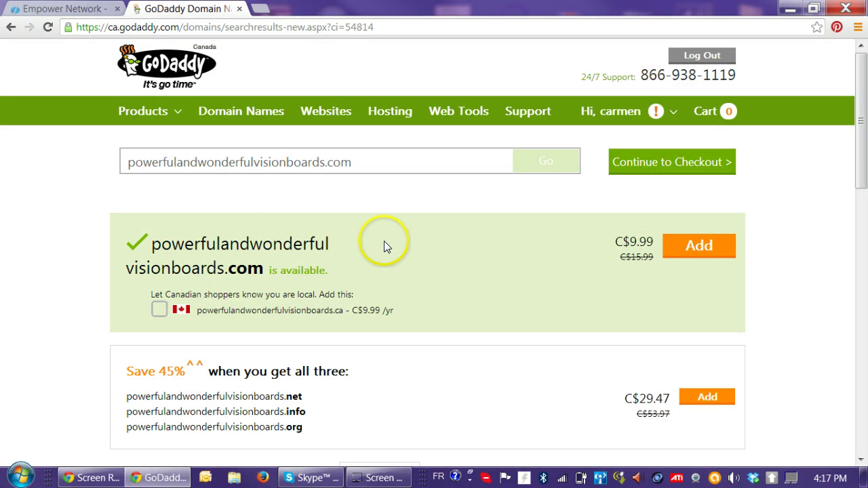
mouse_move(149, 116)
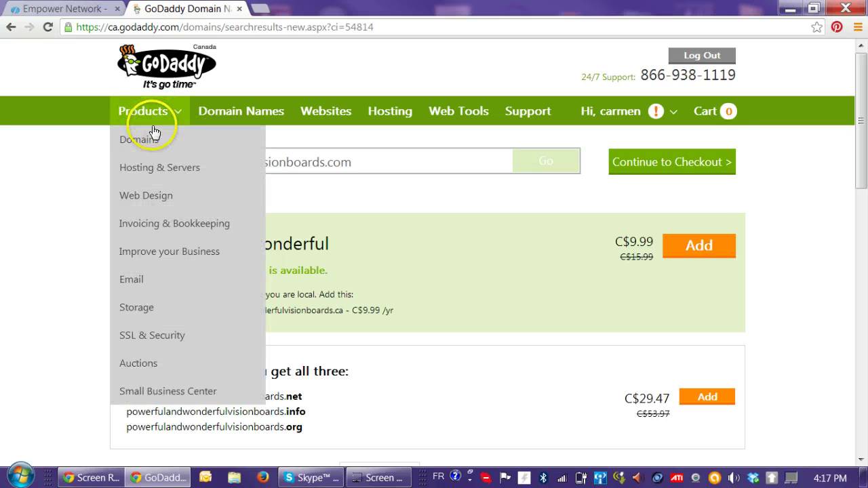
mouse_move(152, 143)
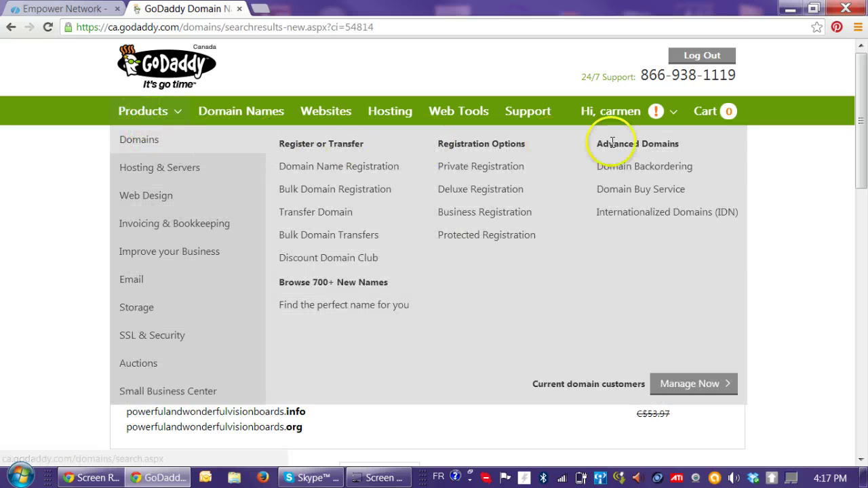
click(698, 390)
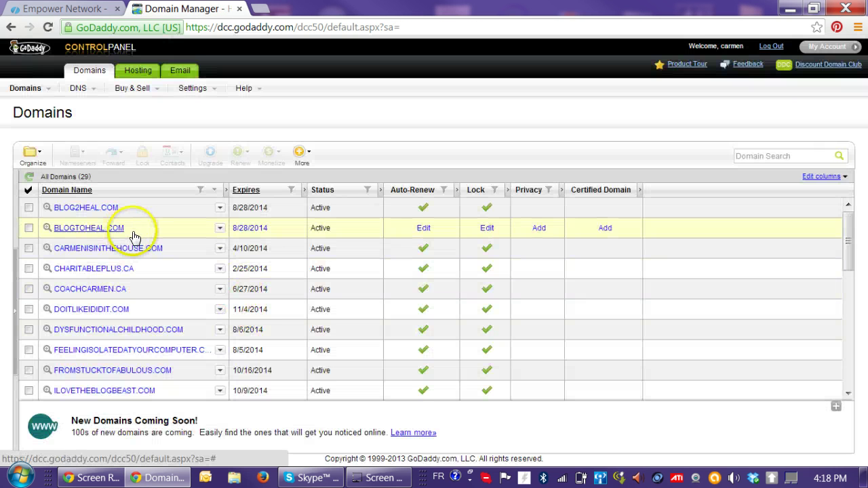
scroll(134, 236, down, 5)
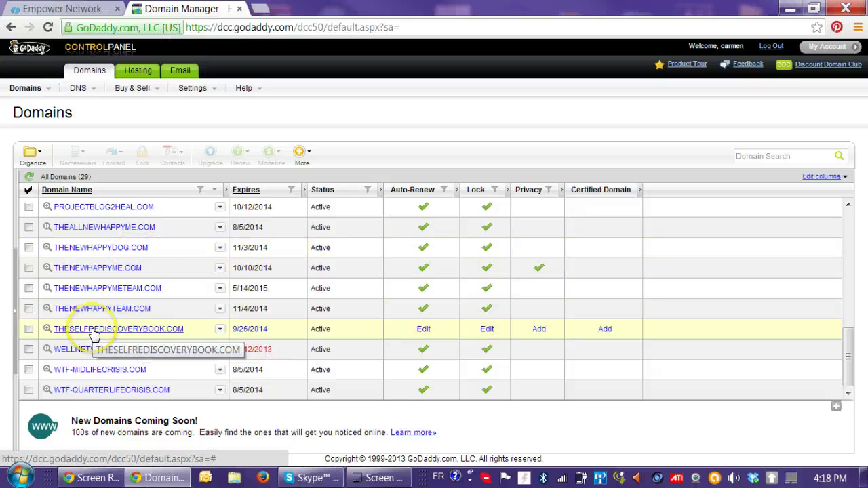
scroll(93, 335, up, 1)
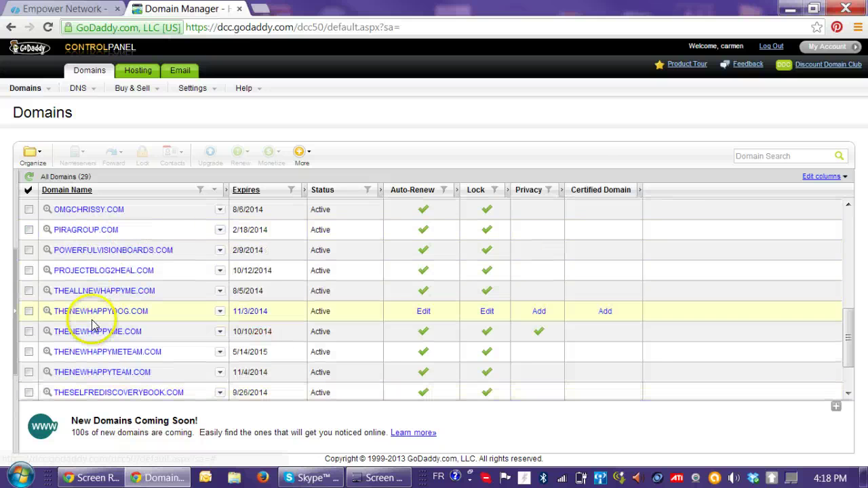
click(94, 253)
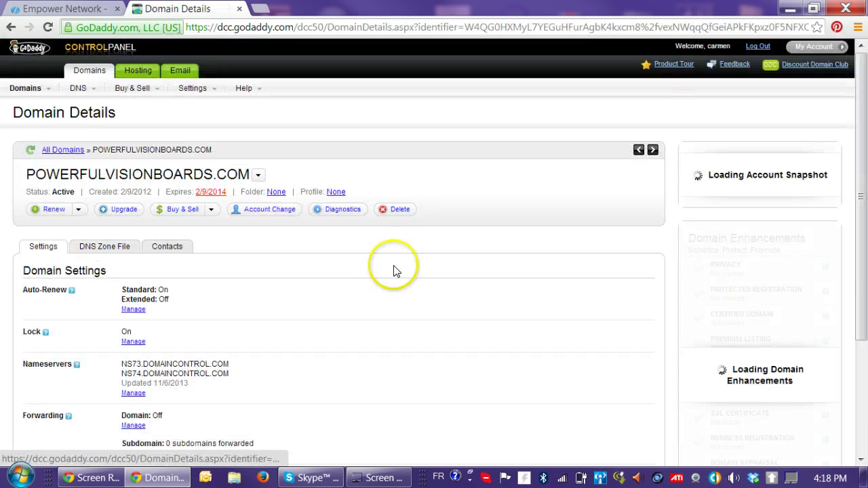
scroll(397, 271, down, 1)
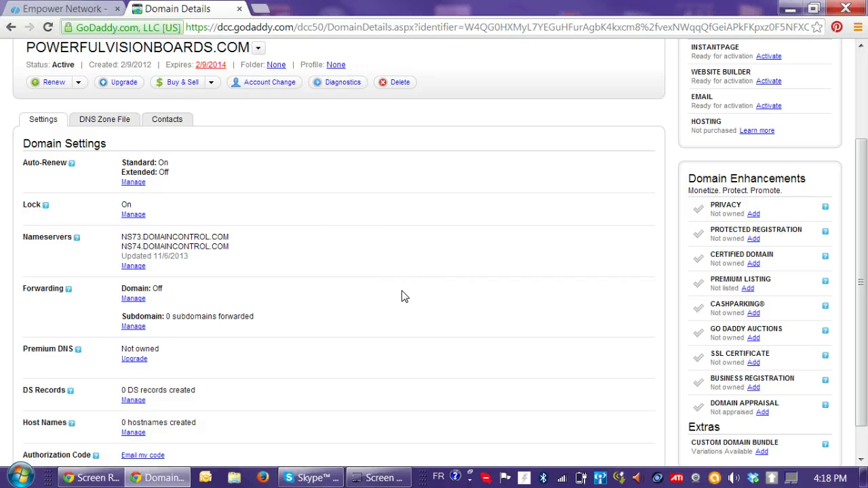
Recheck the CNAME instructions in Empower Network, and open the powerfulvisionboards.com DNS zone file for editing in GoDaddy
click(88, 9)
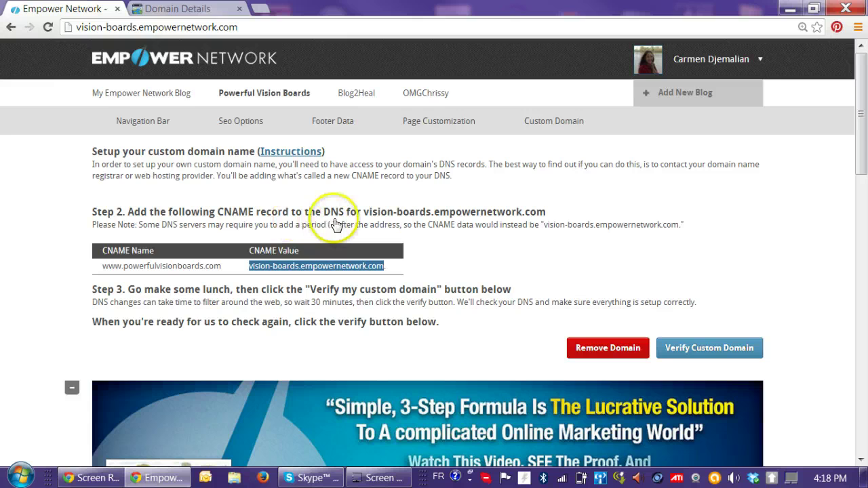
click(171, 9)
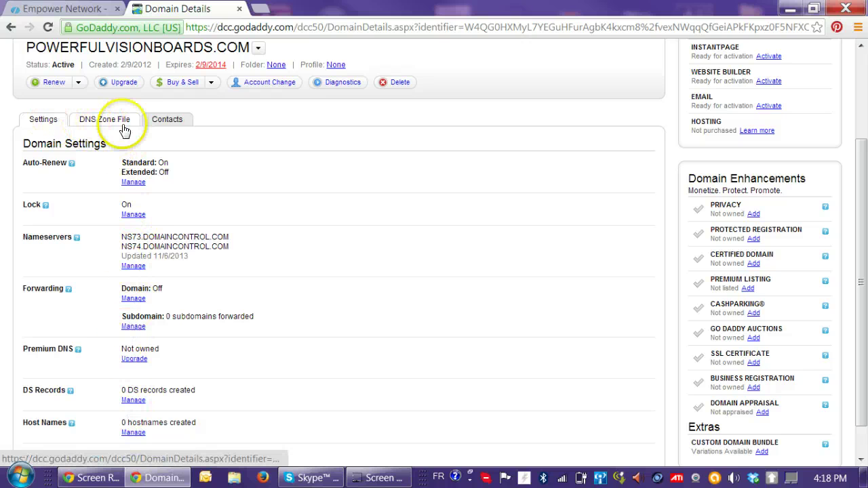
click(105, 123)
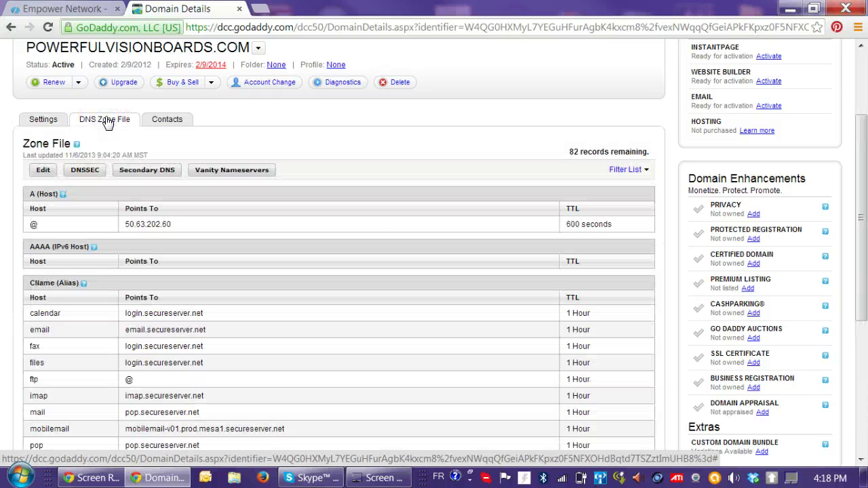
scroll(412, 211, down, 1)
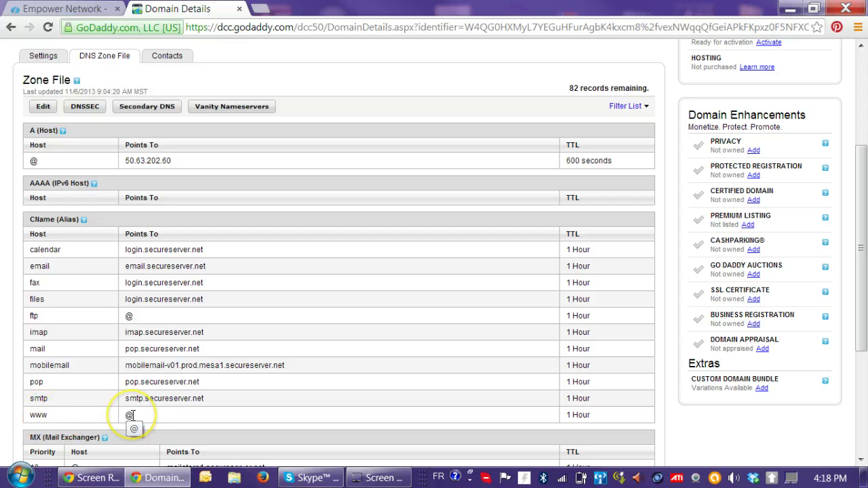
click(40, 109)
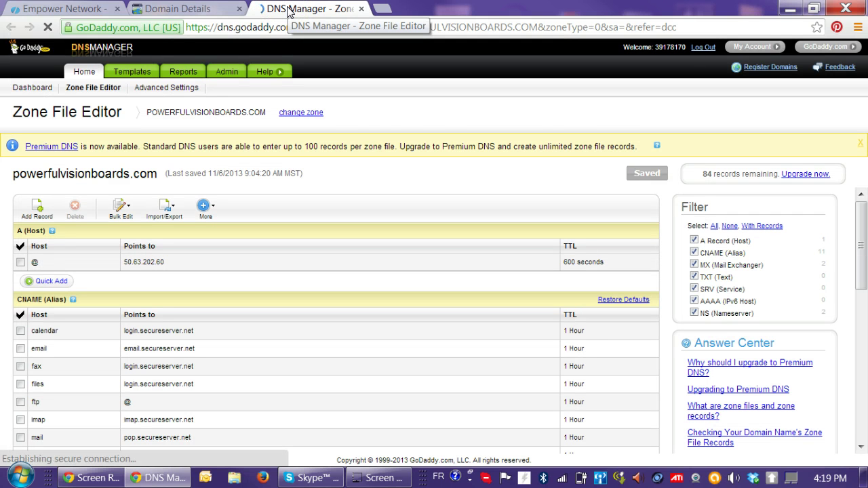
Point the www CNAME record of powerfulvisionboards.com to vision-boards.empowernetwork.com
scroll(319, 246, down, 2)
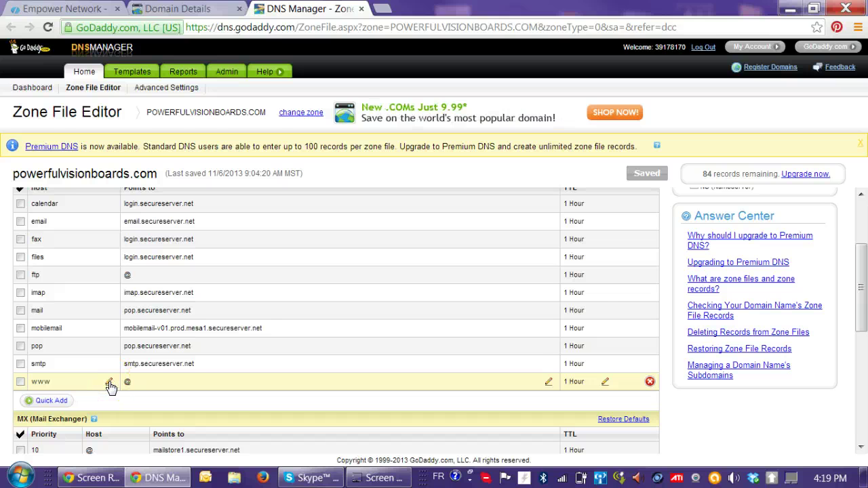
key(ctrl+plus)
scroll(276, 373, down, 1)
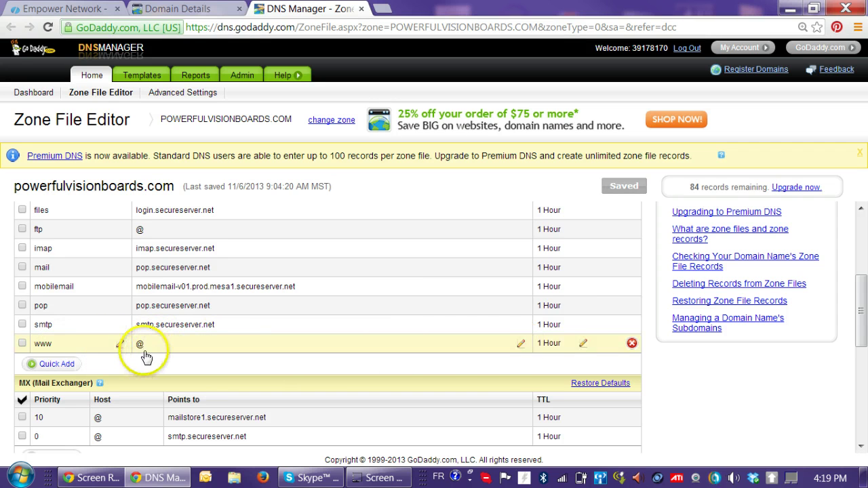
click(521, 345)
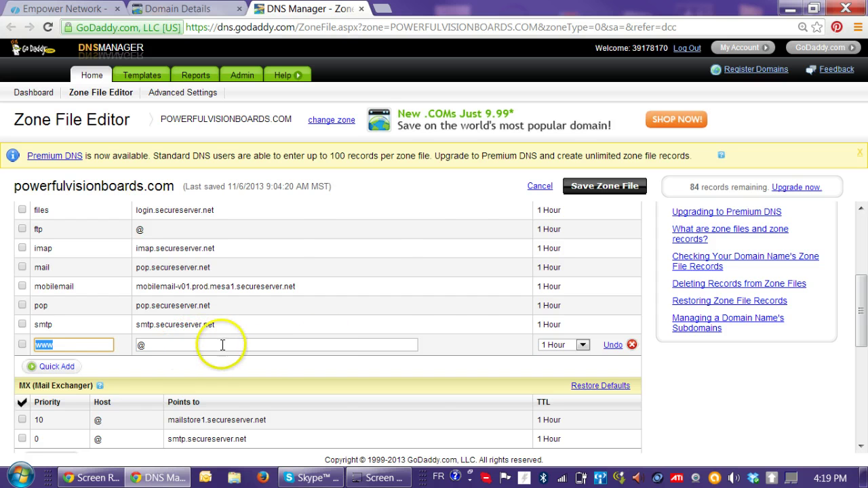
click(68, 9)
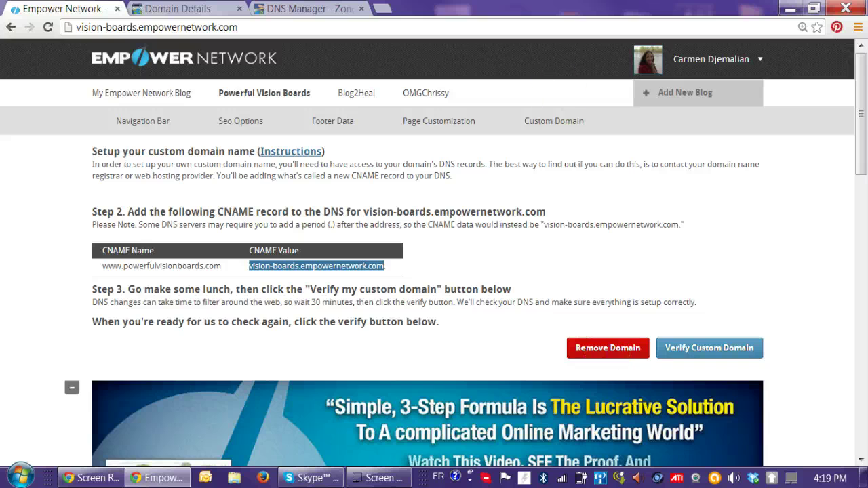
click(311, 8)
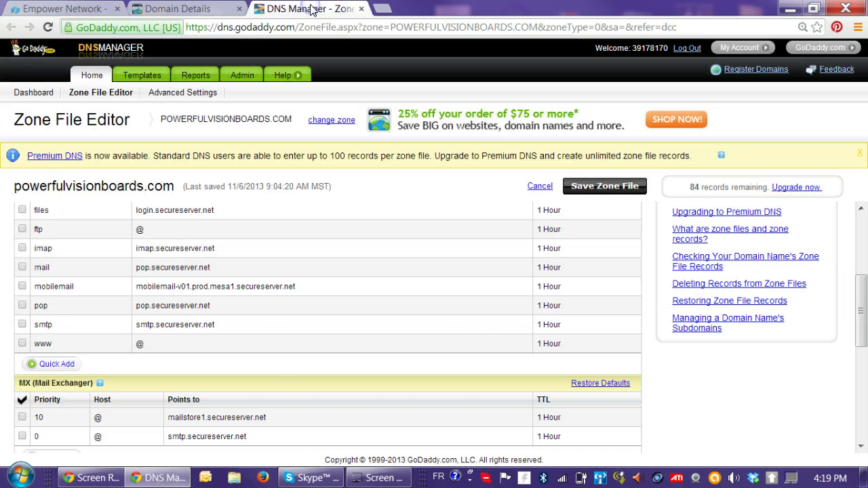
click(175, 345)
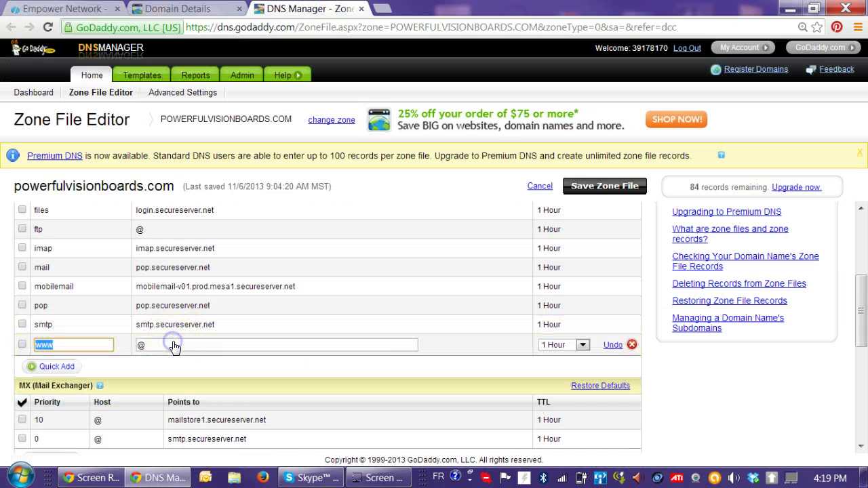
click(417, 345)
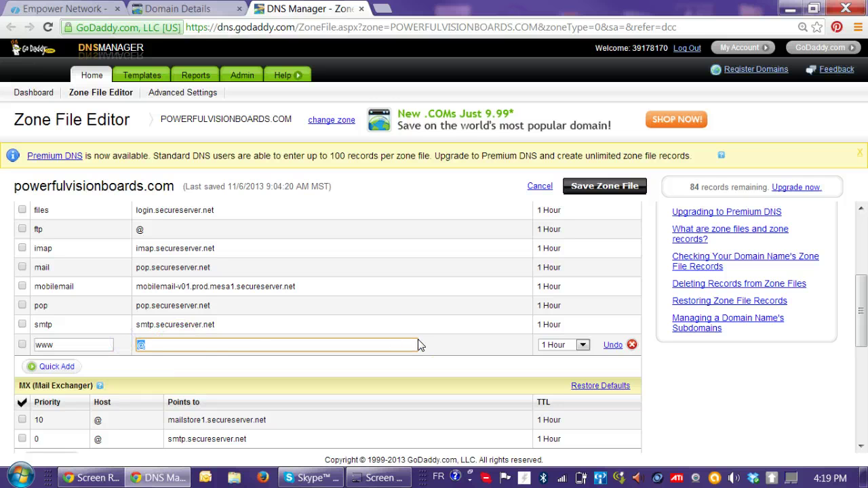
text(vision-boards.empowernetwork.com)
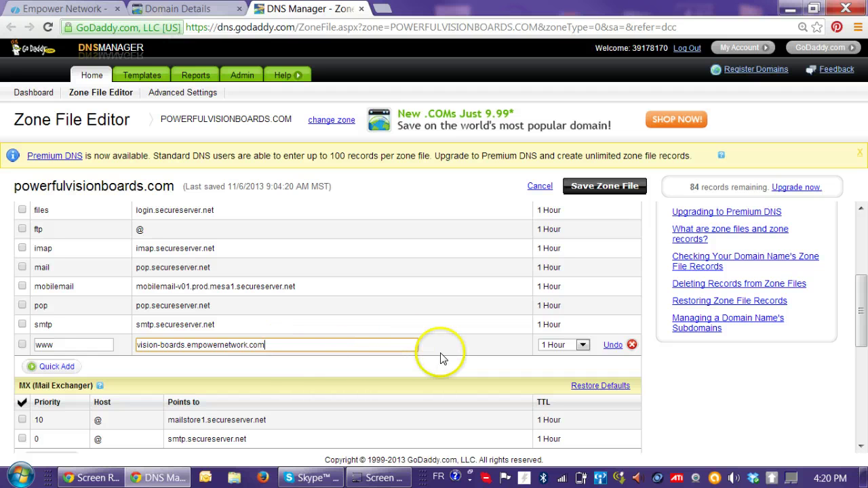
Save and confirm the zone file changes for powerfulvisionboards.com, and check the www record
click(603, 187)
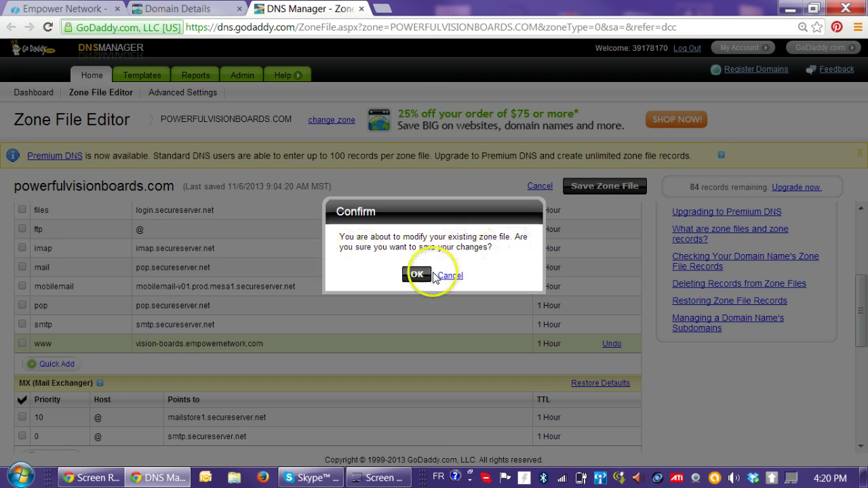
click(410, 275)
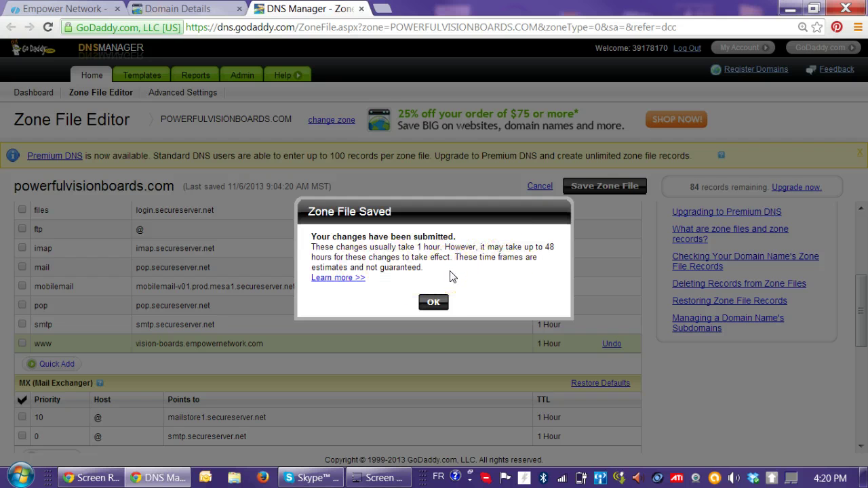
click(433, 303)
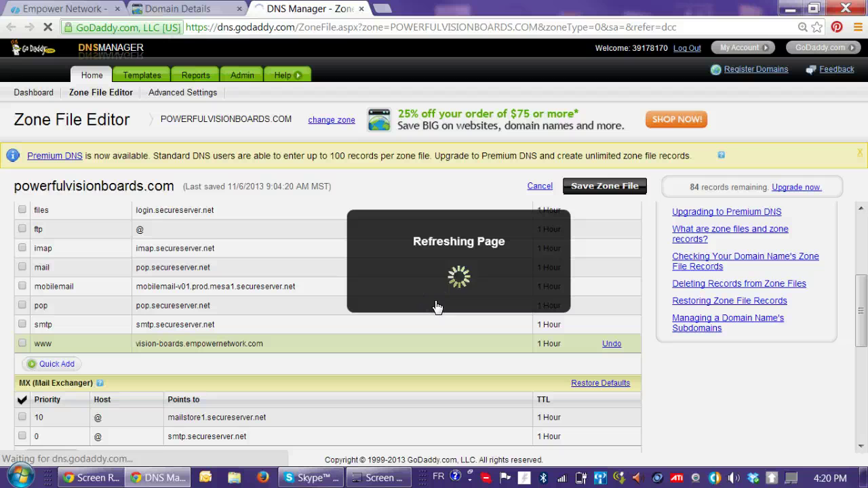
scroll(436, 306, down, 5)
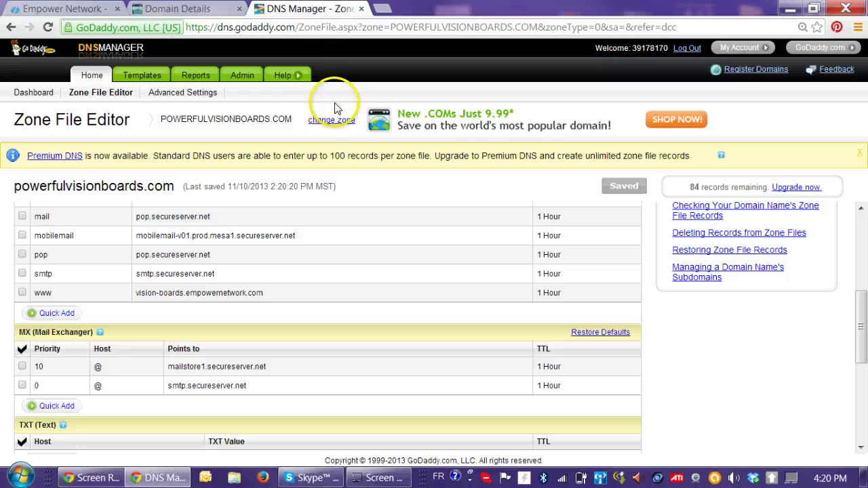
click(200, 10)
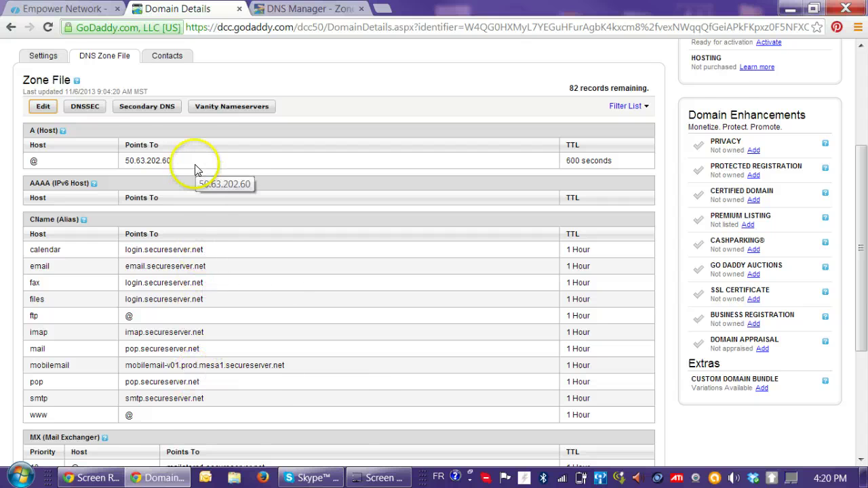
scroll(126, 166, up, 1)
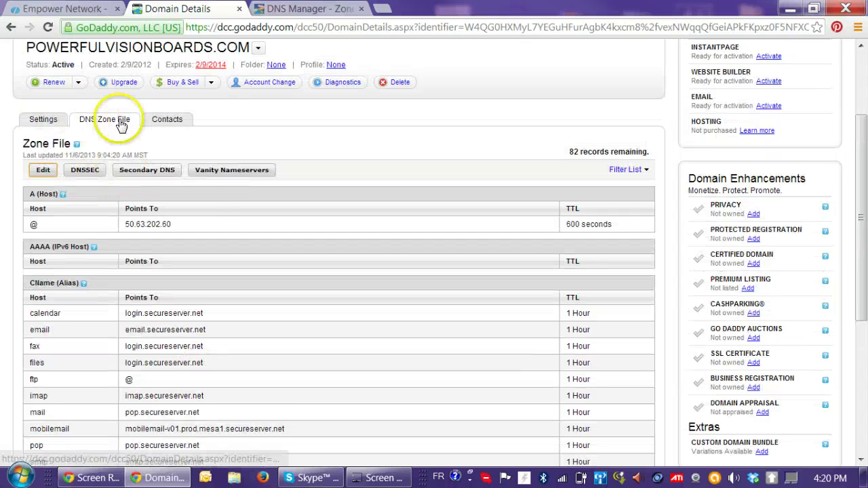
click(37, 122)
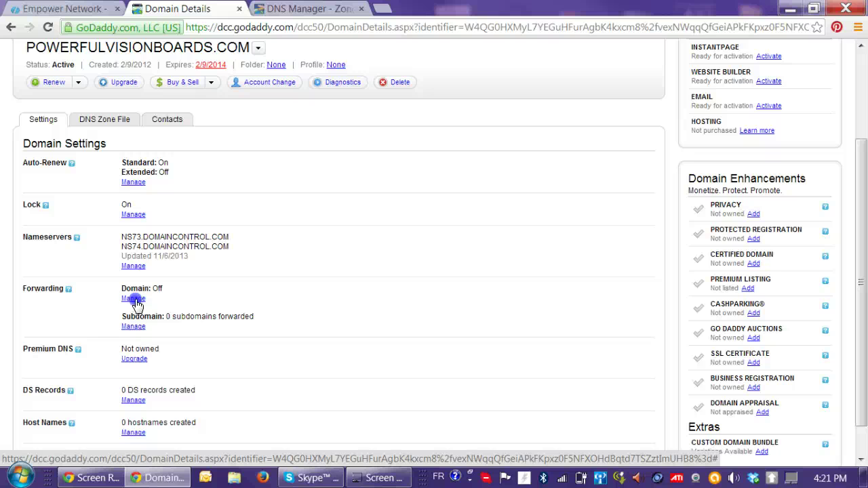
click(135, 304)
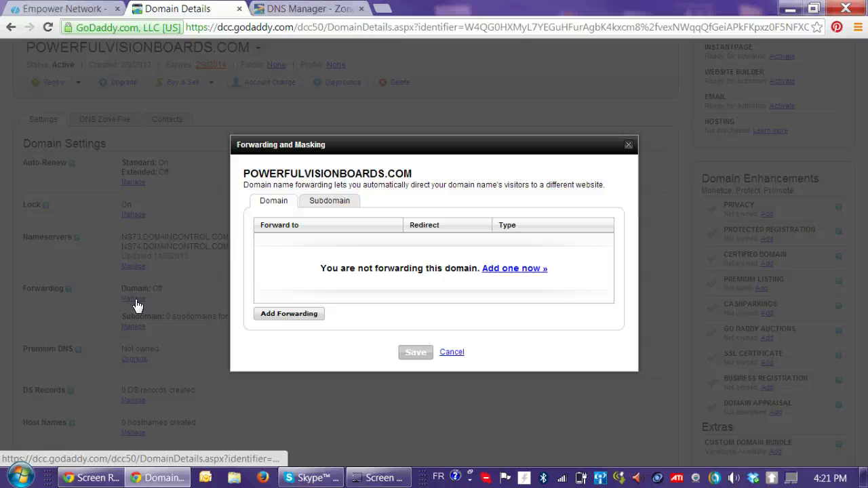
click(495, 270)
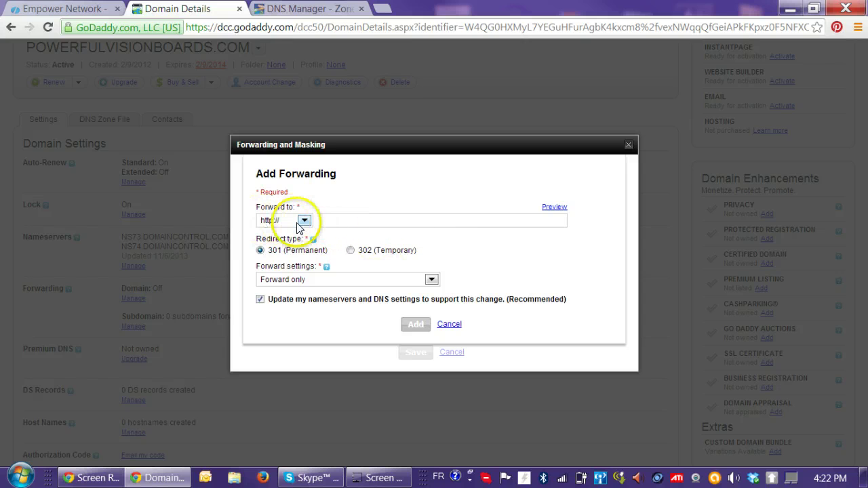
click(331, 220)
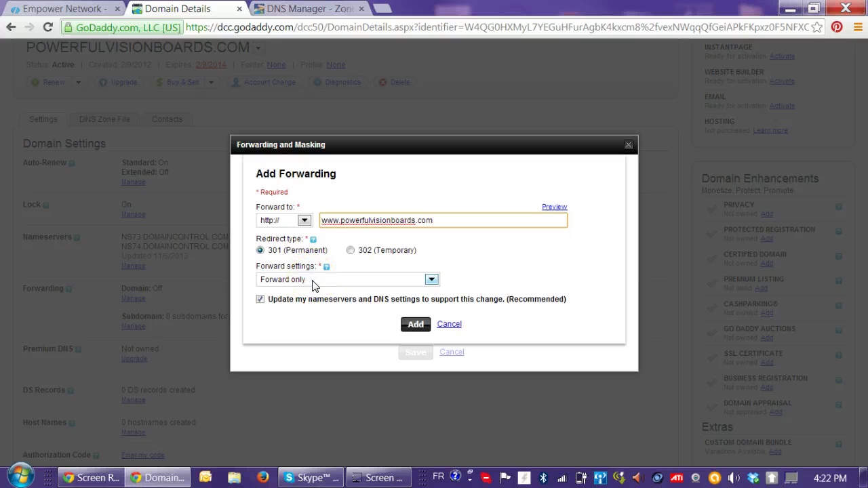
click(415, 326)
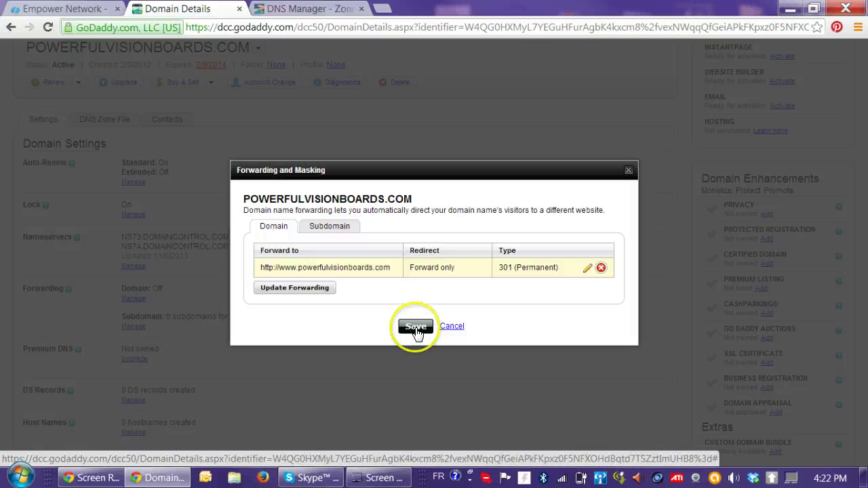
click(416, 328)
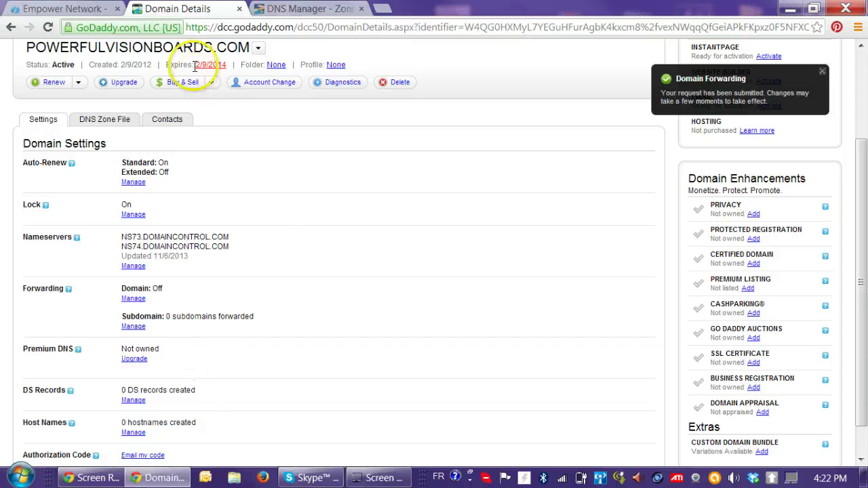
Switch to Empower Network and verify the custom domain of the Powerful Vision Boards blog
click(24, 8)
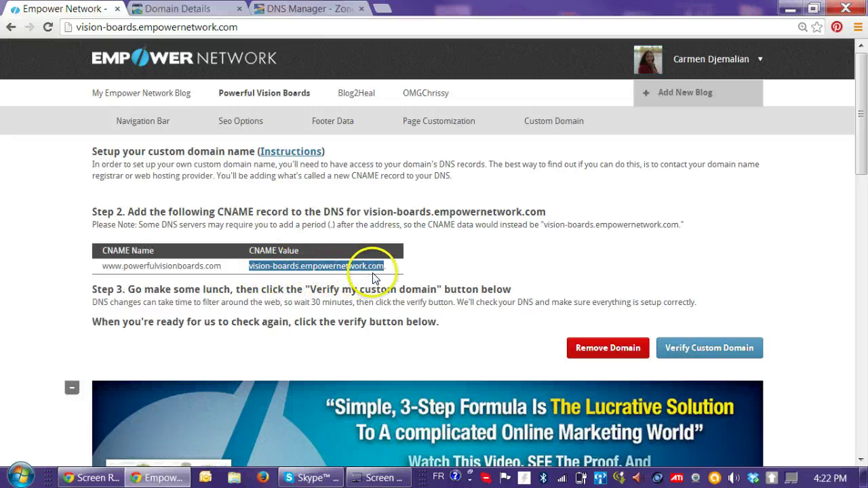
click(688, 354)
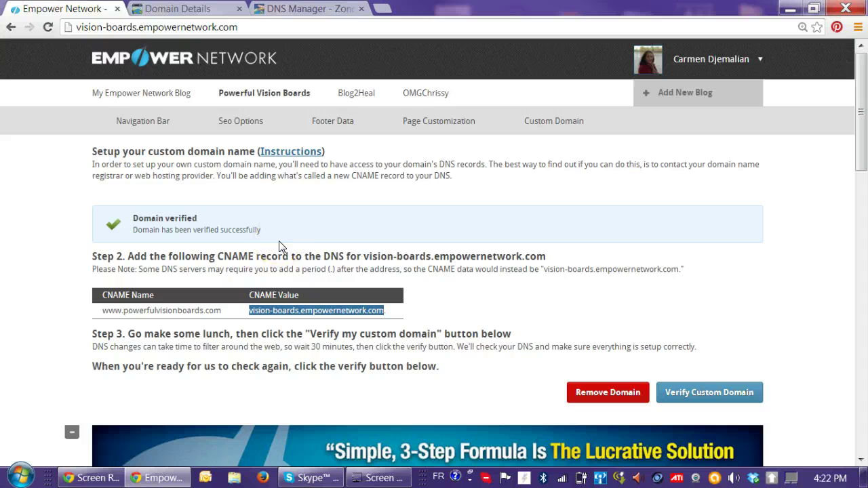
Open powerfulvisionboards.com in a new browser tab to test the domain without the www prefix
click(382, 8)
text(power)
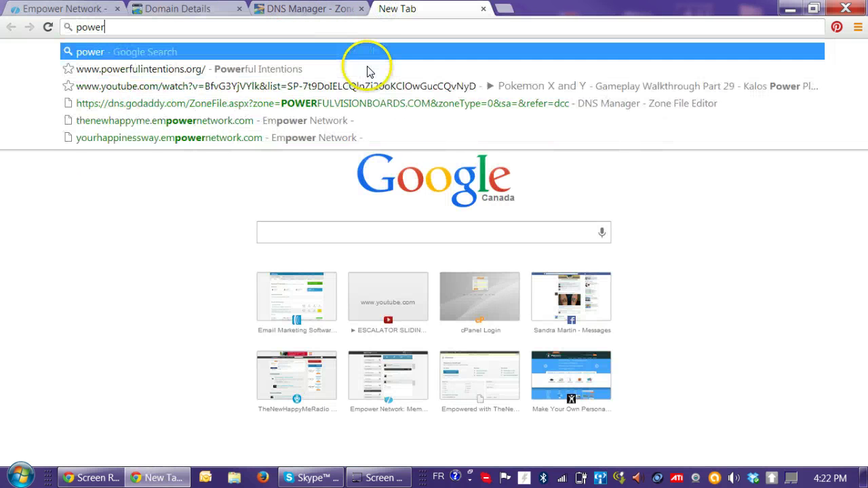
text(fulvision)
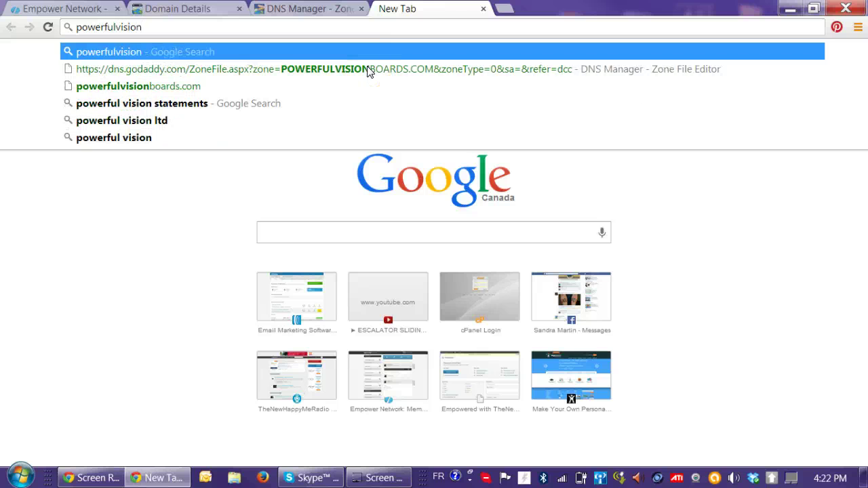
text(boards.com)
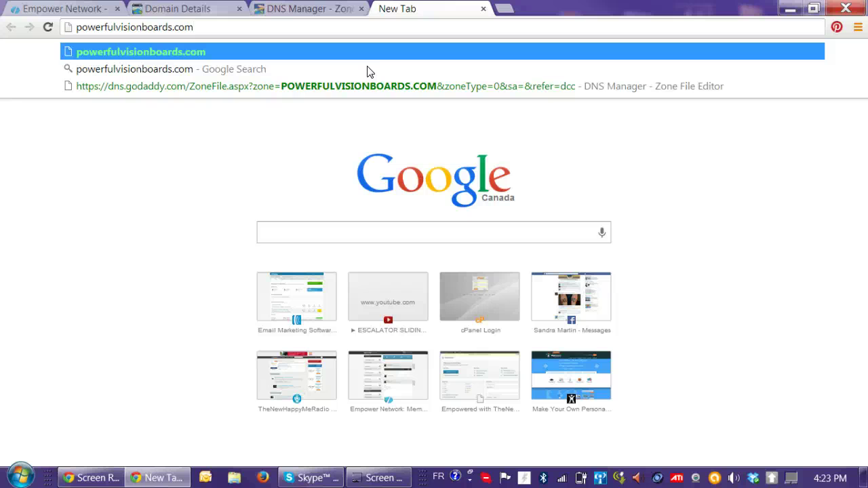
key(Return)
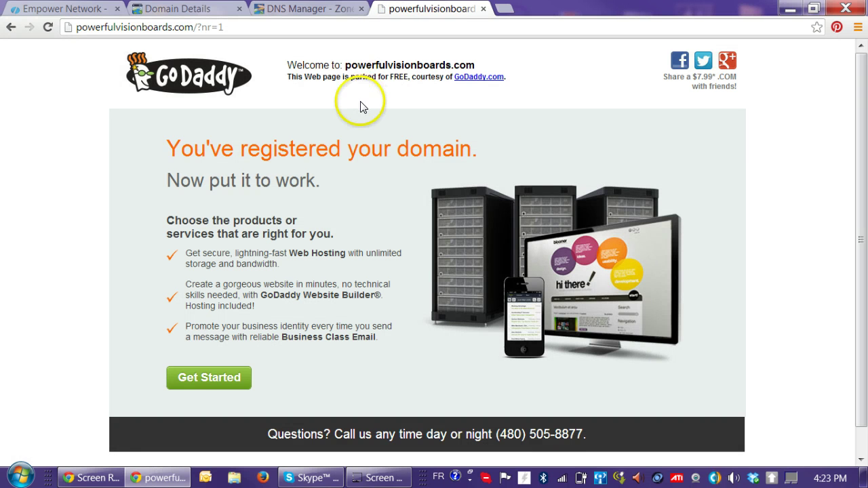
click(237, 28)
key(BackSpace)
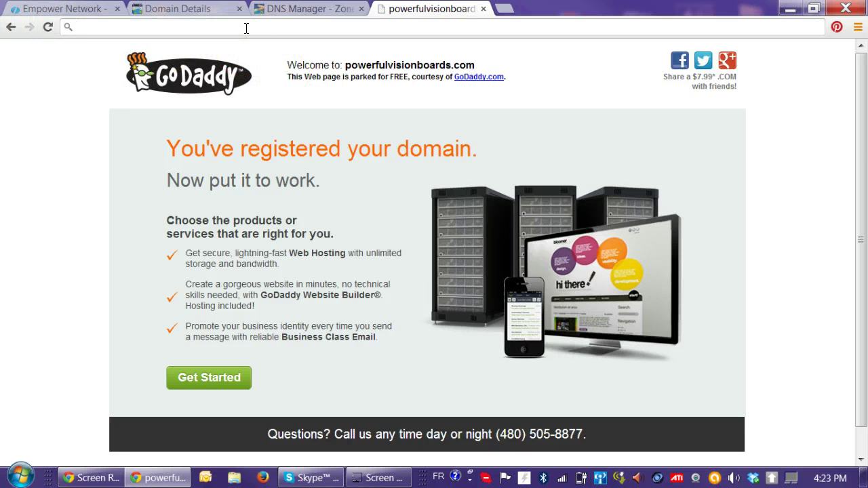
text(wwww)
key(BackSpace)
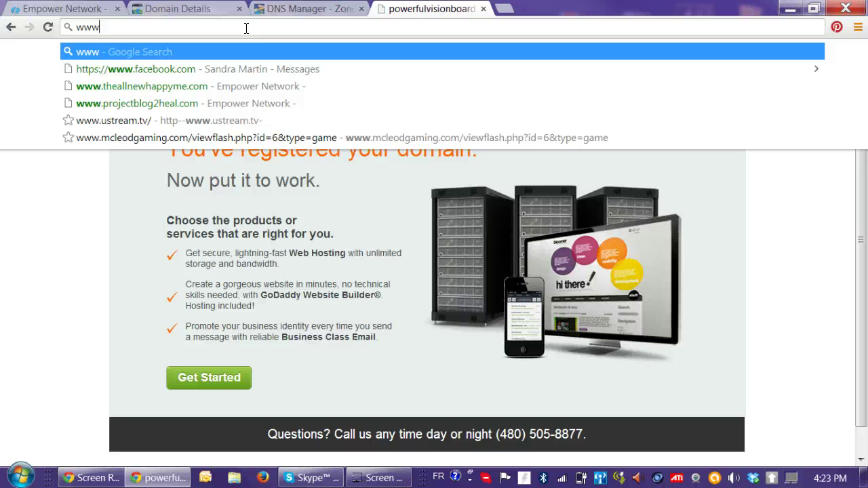
text(.powerfulvisio)
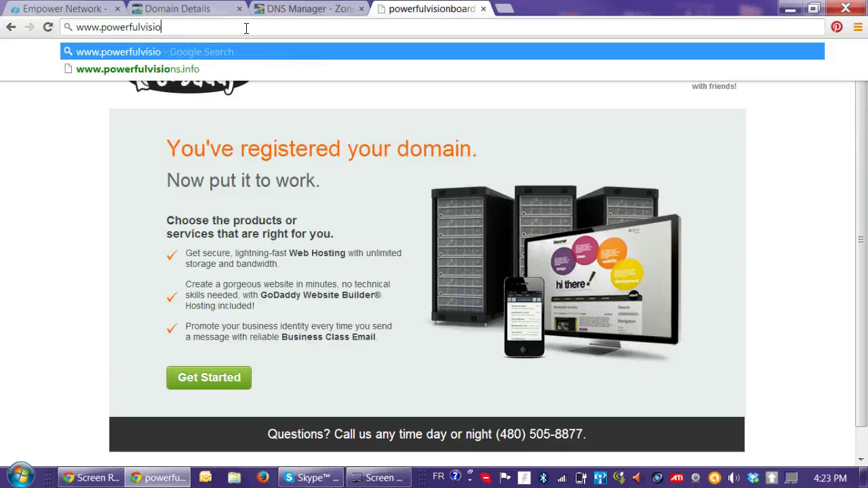
text(nboards.co)
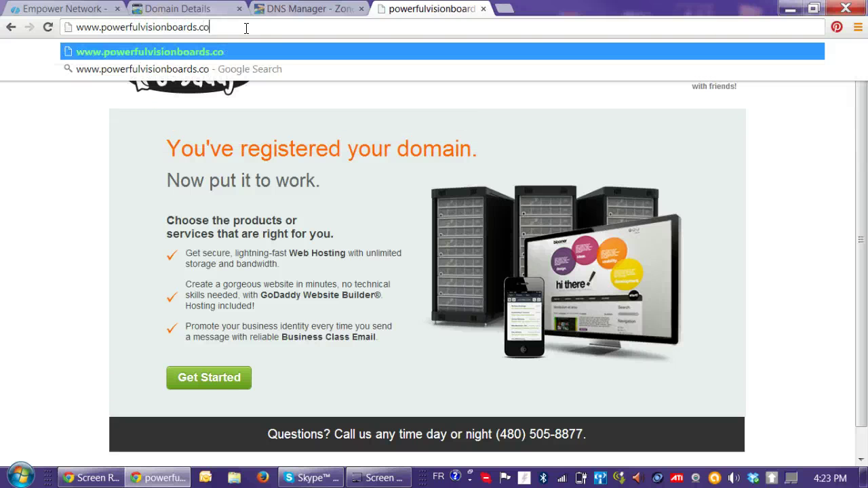
text(m)
key(Return)
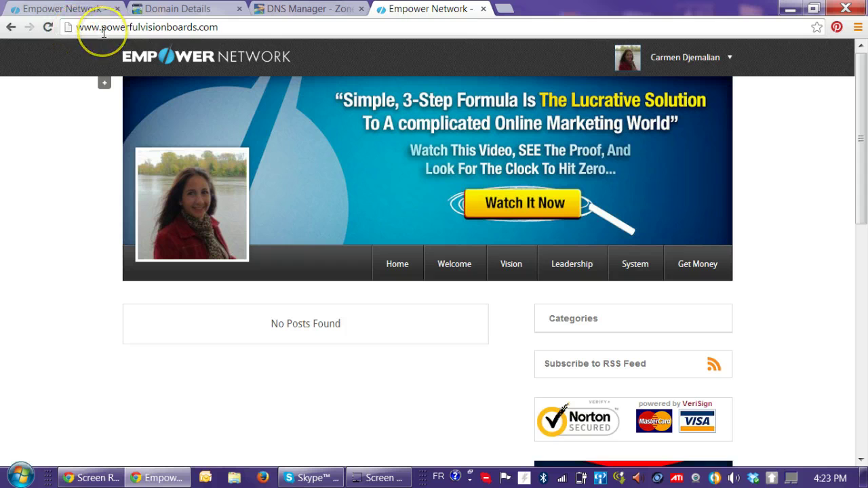
Return to the GoDaddy details of POWERFULVISIONBOARDS.COM and open the list of all domains
click(174, 10)
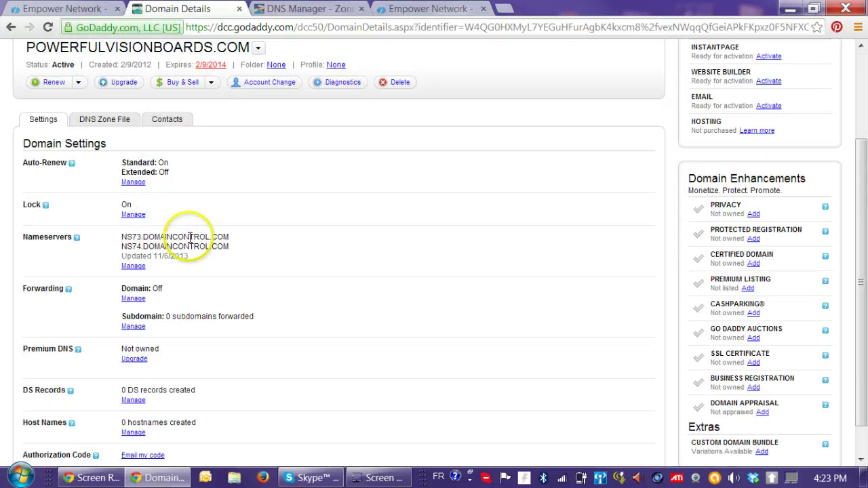
scroll(194, 252, up, 3)
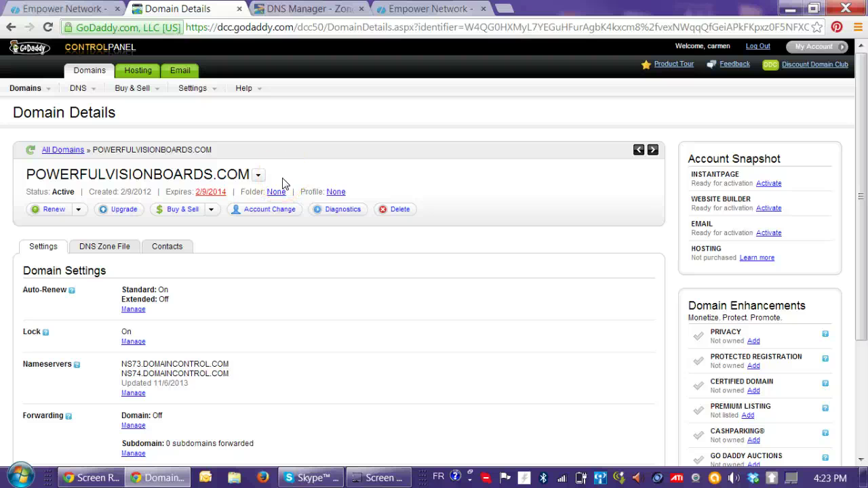
click(60, 150)
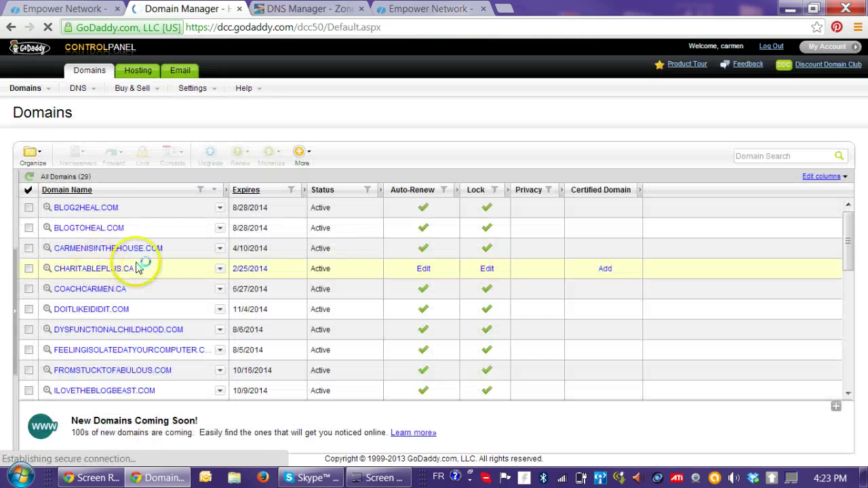
click(427, 8)
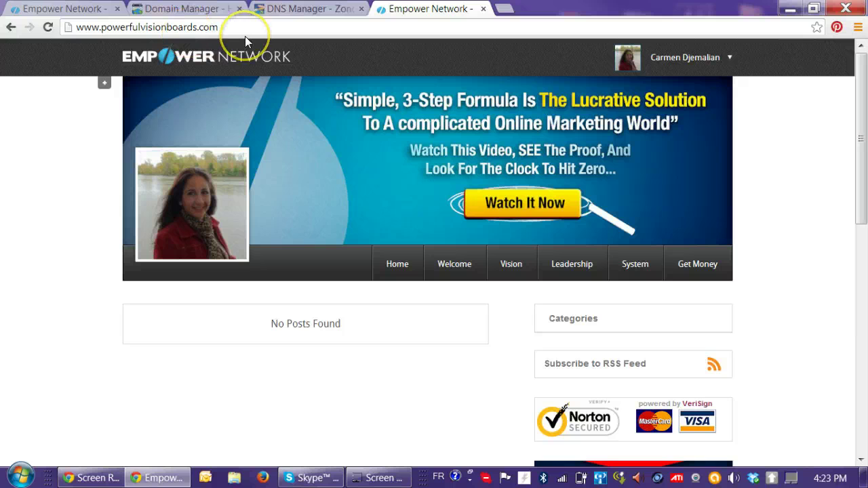
click(70, 10)
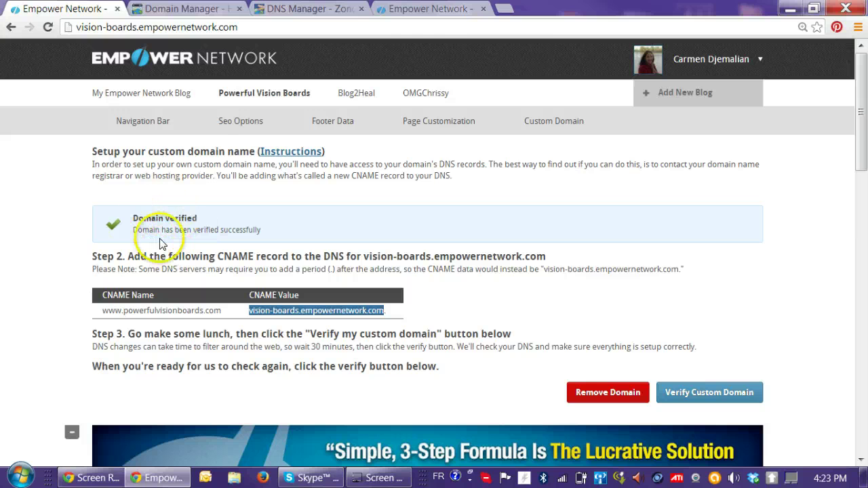
click(416, 9)
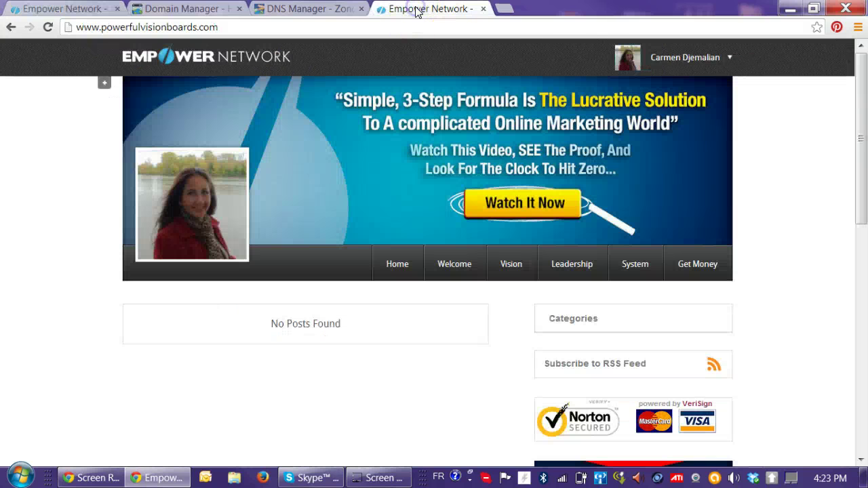
click(284, 11)
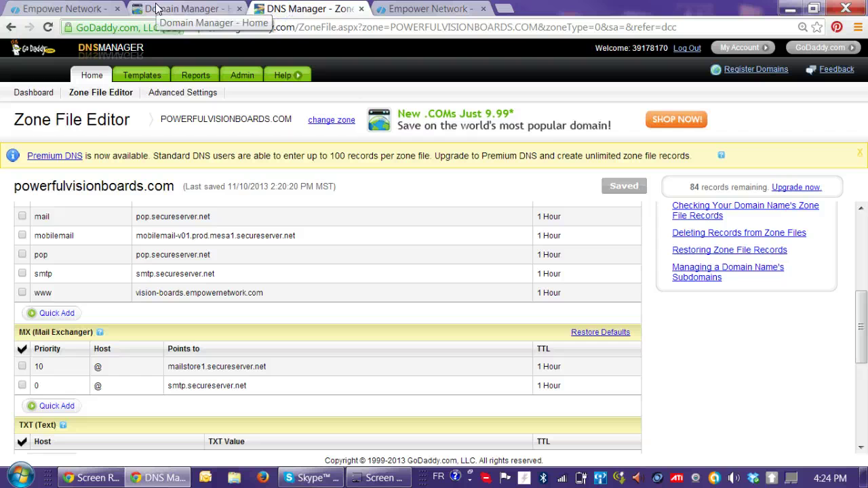
Go back to GoDaddy's domain list, open the details of THEALLNEWHAPPYME.COM, and check its forwarding setting
click(163, 8)
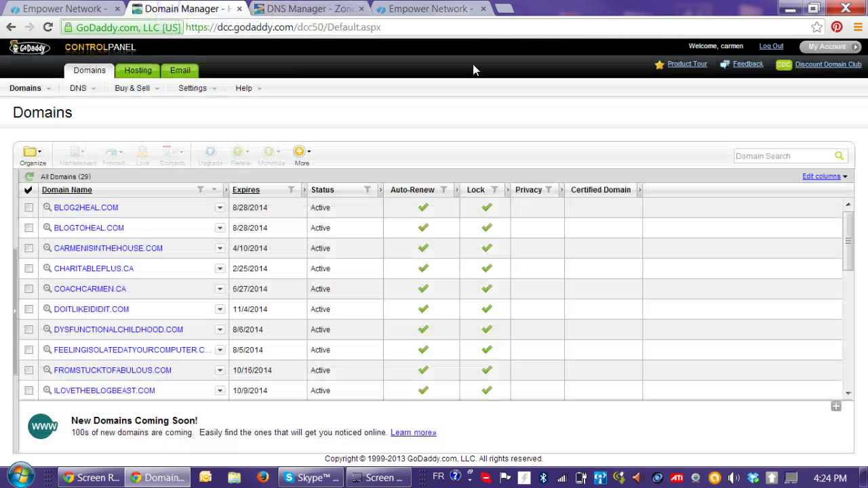
scroll(116, 343, down, 4)
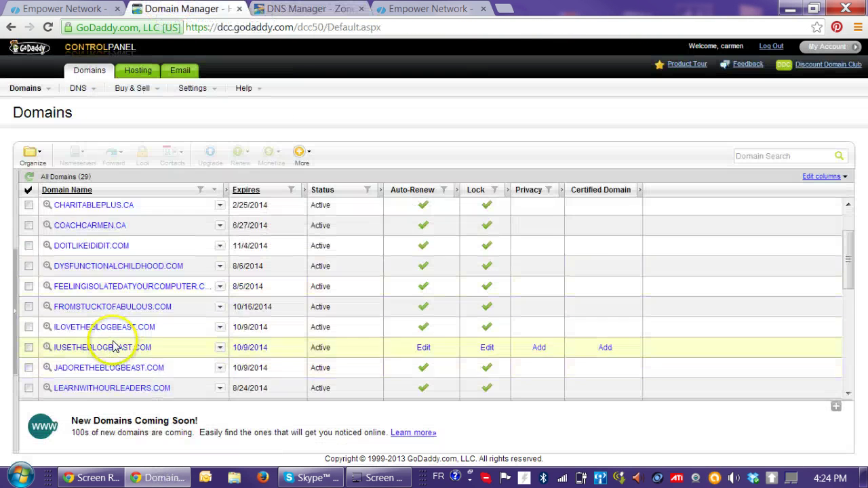
scroll(117, 346, down, 2)
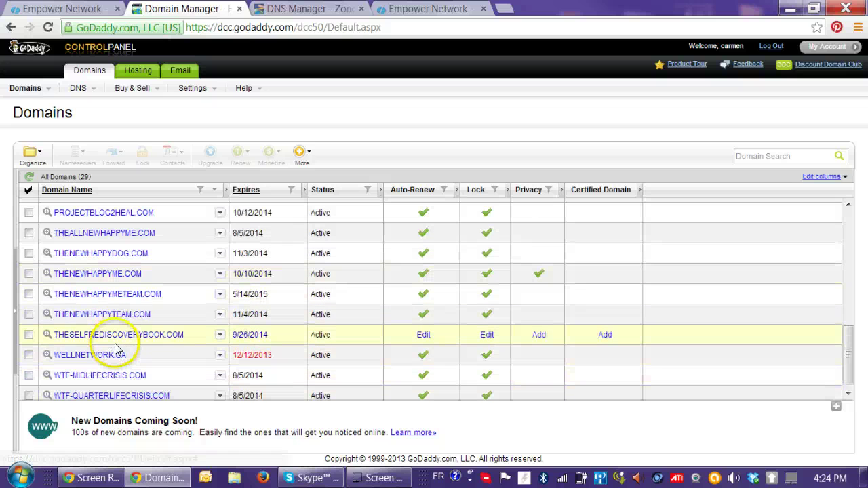
click(113, 235)
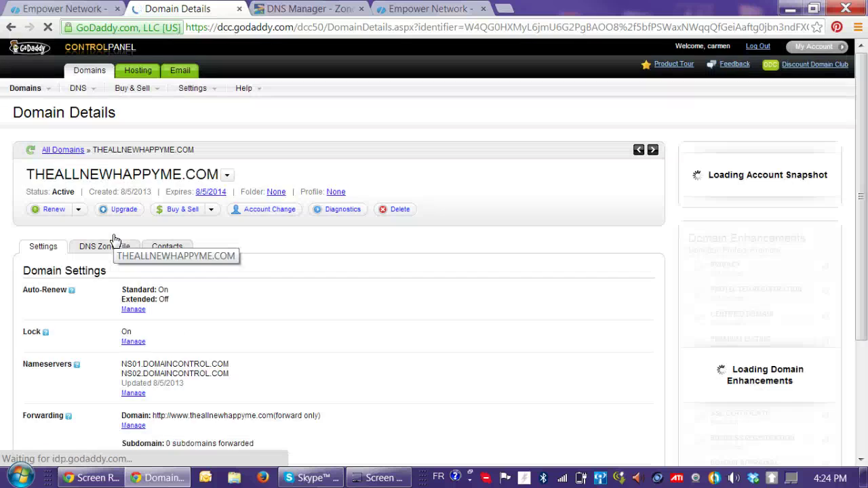
scroll(320, 354, down, 1)
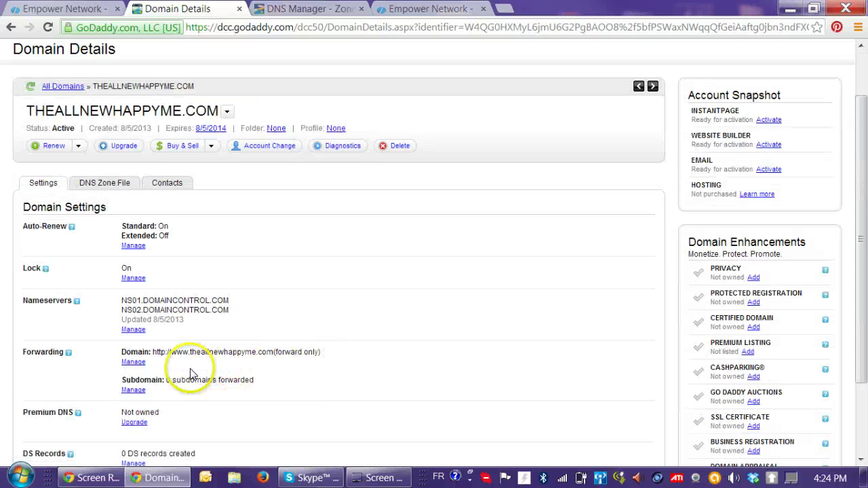
Examine the forwarding entry of THEALLNEWHAPPYME.COM in its edit form, and close it without making changes
click(135, 363)
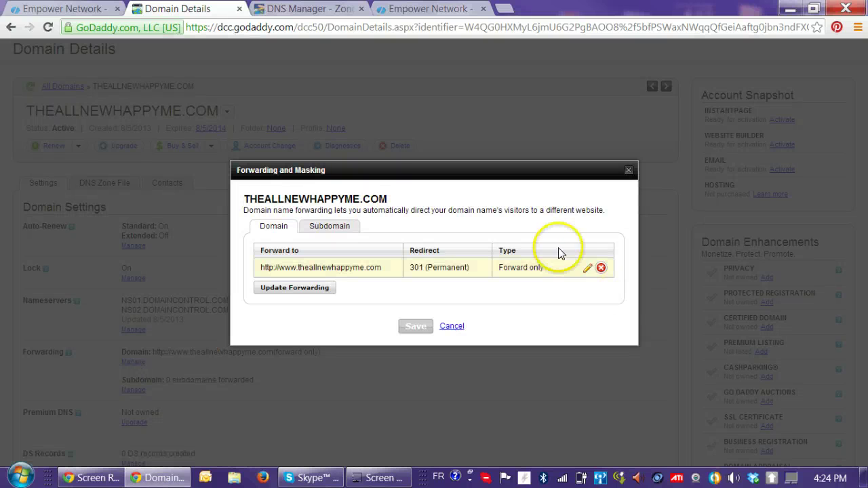
click(586, 269)
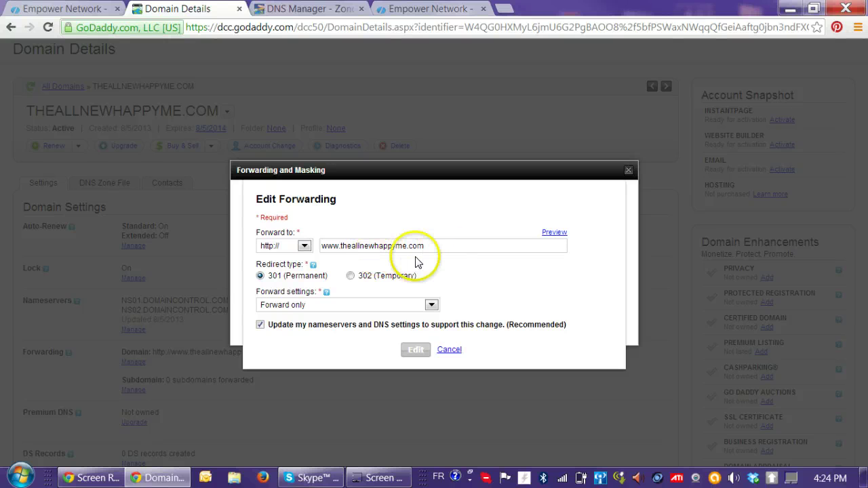
click(449, 350)
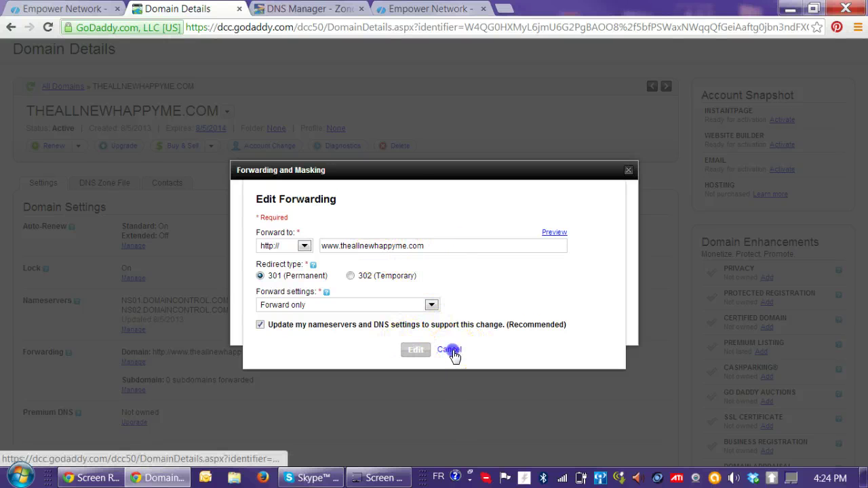
click(629, 170)
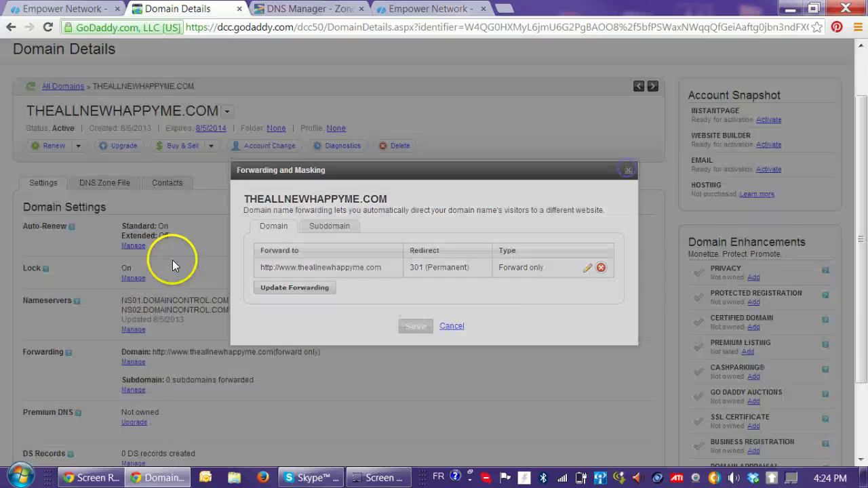
Go back to GoDaddy's list of all domains and open the details of POWERFULVISIONBOARDS.COM
click(59, 87)
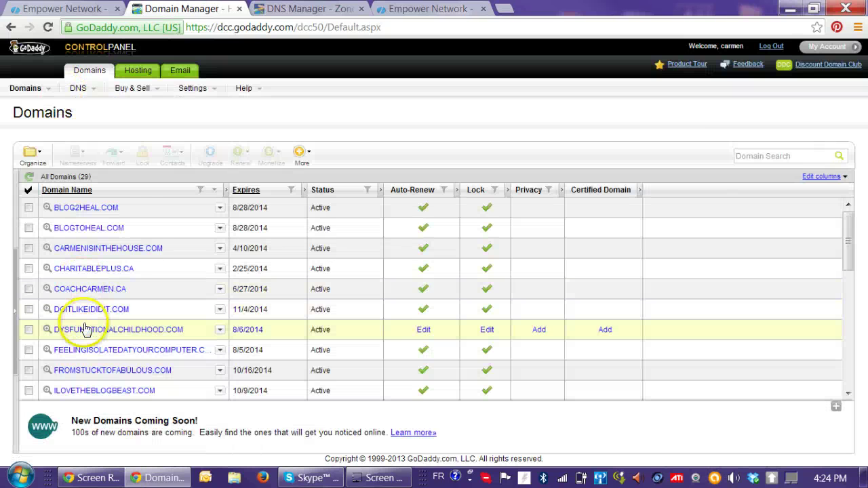
scroll(87, 329, down, 5)
scroll(87, 342, down, 2)
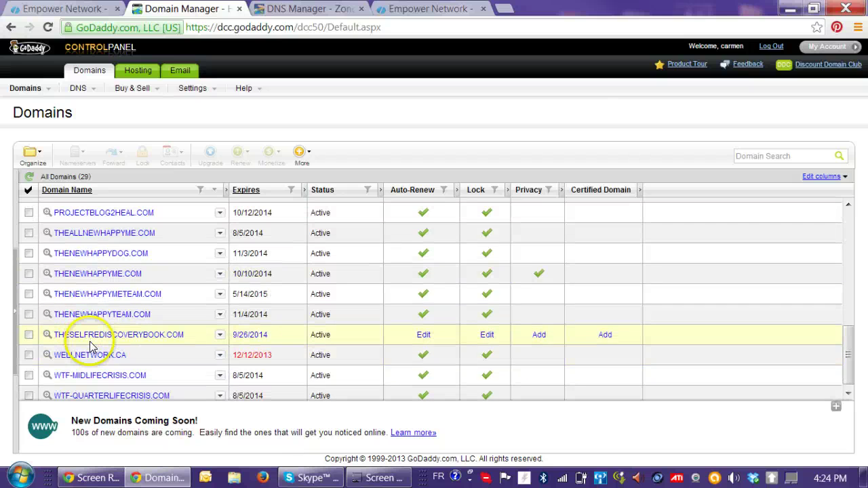
scroll(88, 337, up, 4)
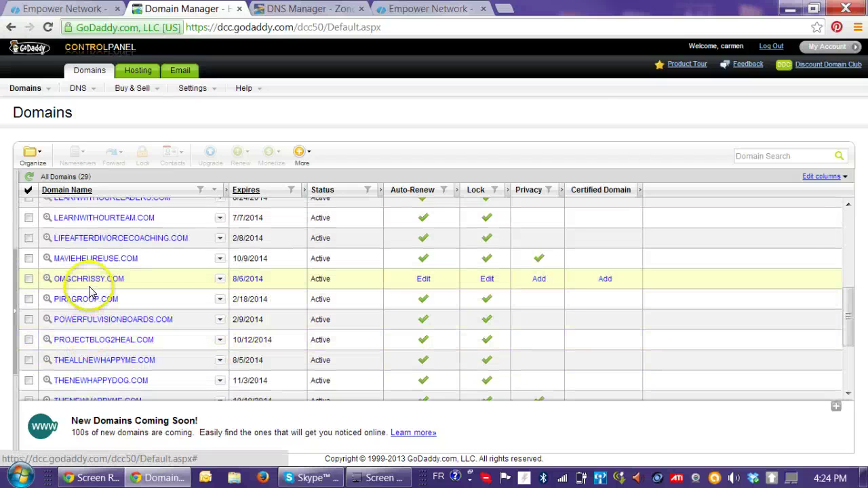
click(89, 323)
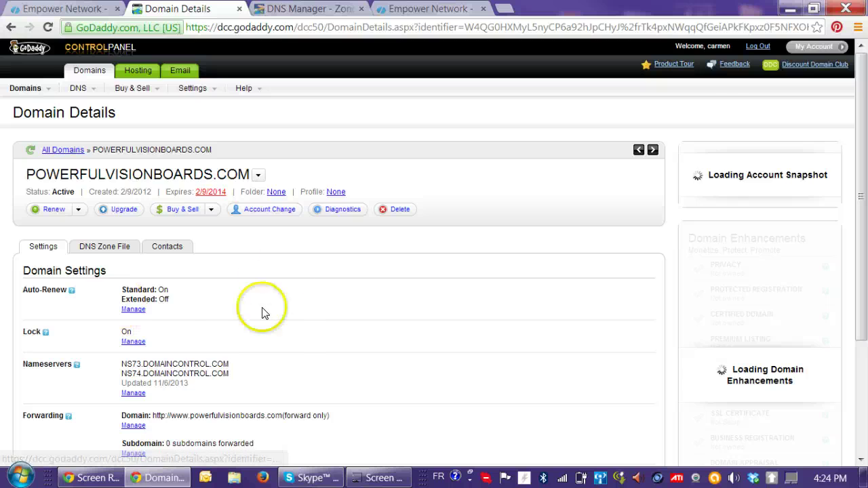
Examine the forwarding entry of POWERFULVISIONBOARDS.COM in its edit form, and close it without making changes
scroll(262, 310, down, 1)
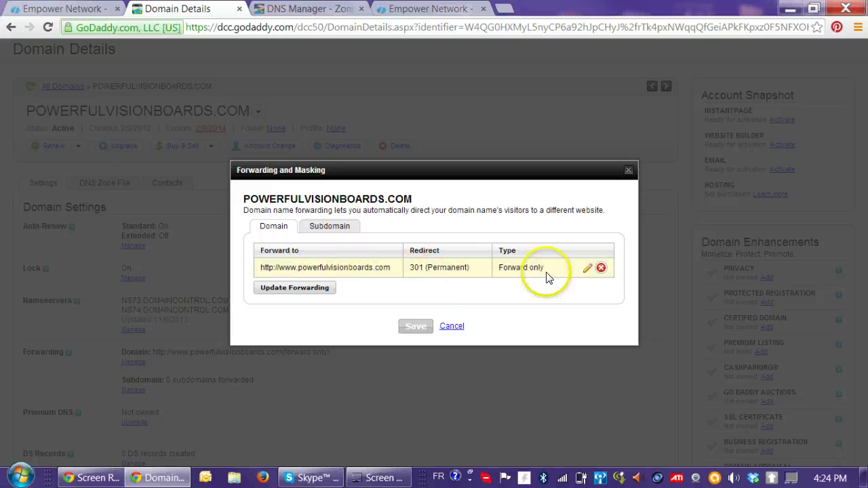
click(586, 269)
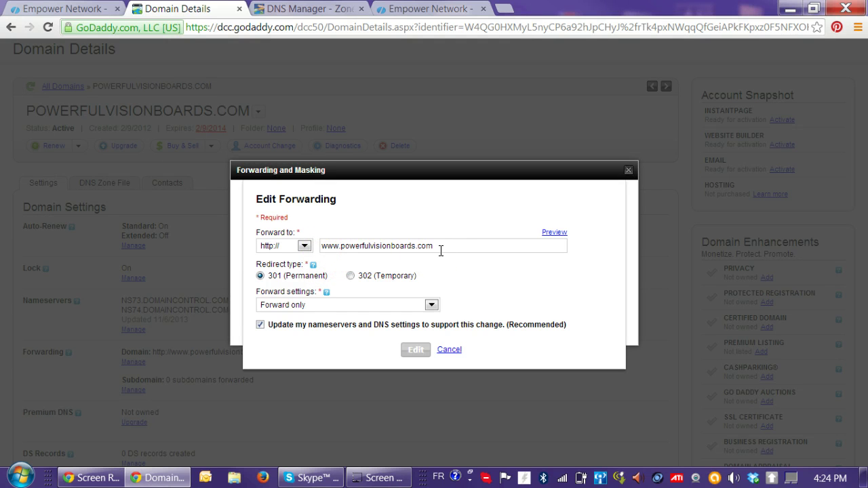
click(448, 354)
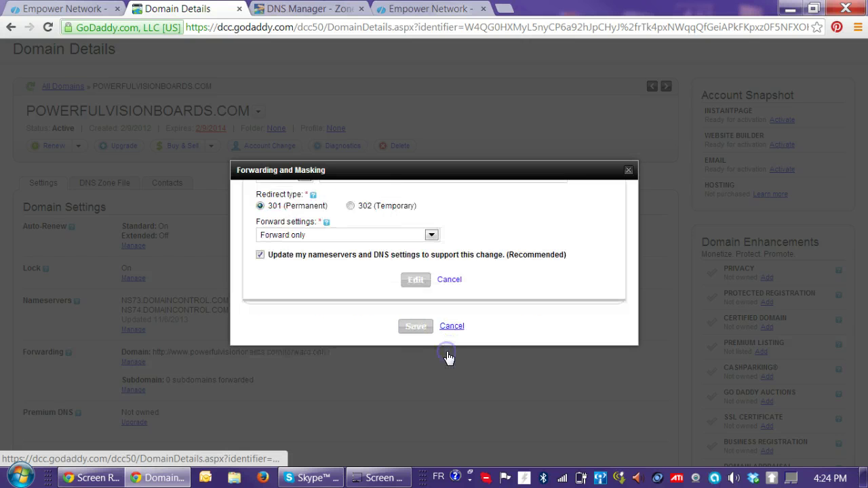
click(449, 328)
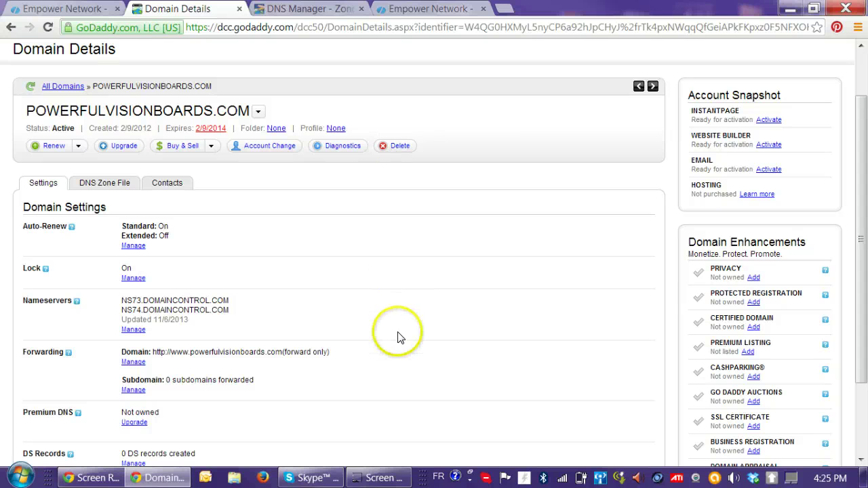
Review the domain settings of POWERFULVISIONBOARDS.COM and check the www CNAME record in its DNS zone file
scroll(380, 372, down, 1)
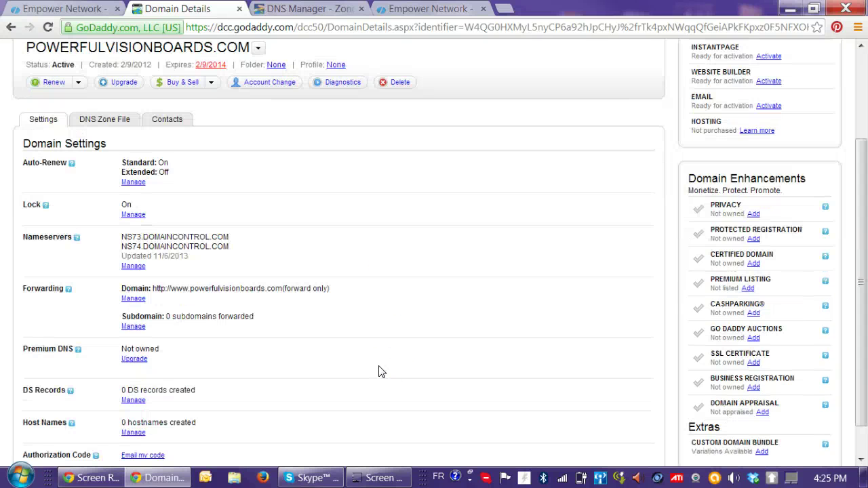
scroll(379, 371, up, 2)
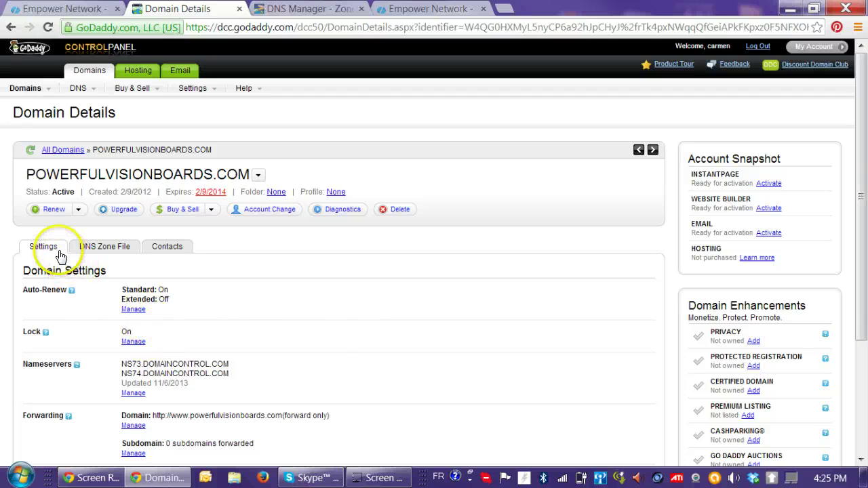
click(112, 252)
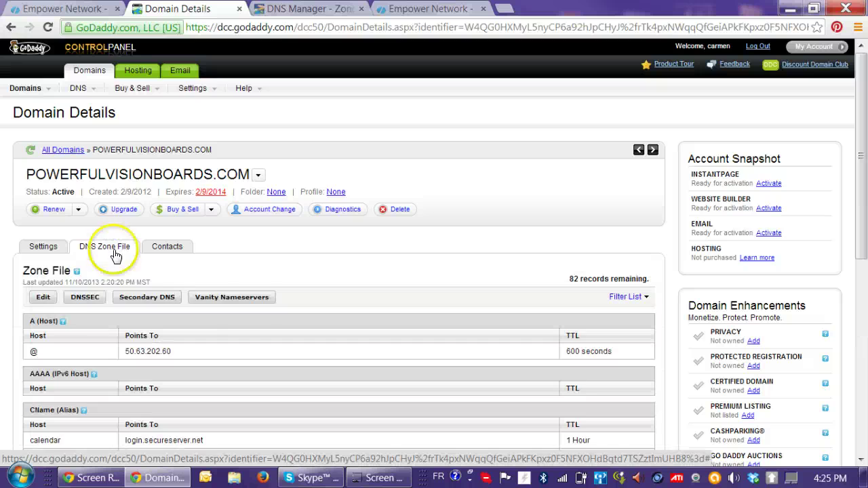
scroll(258, 310, down, 2)
scroll(155, 291, down, 2)
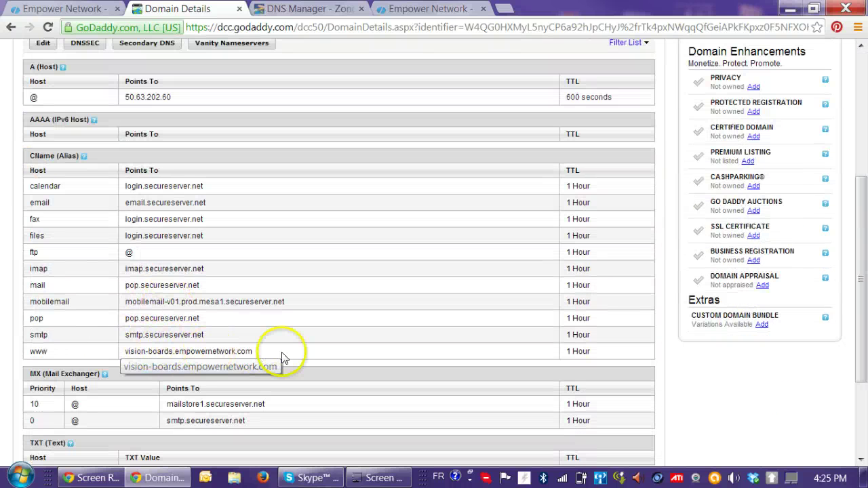
Return to the list of all domains and log out of the GoDaddy account
scroll(284, 357, up, 4)
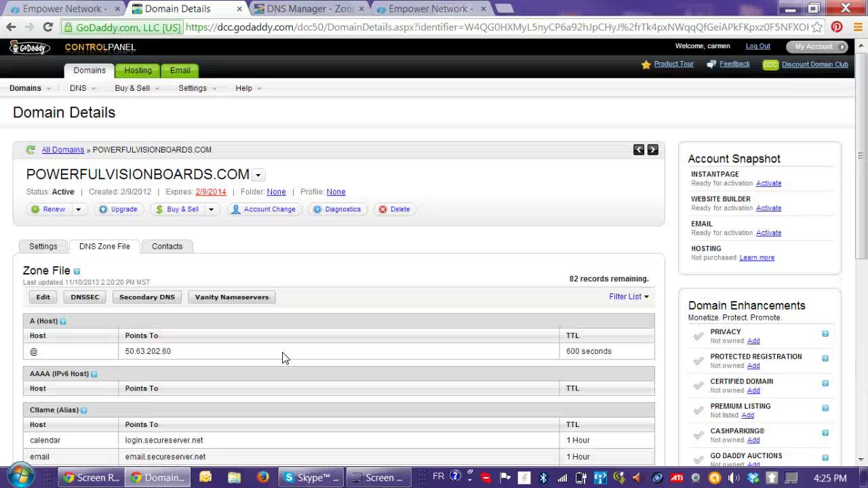
click(63, 149)
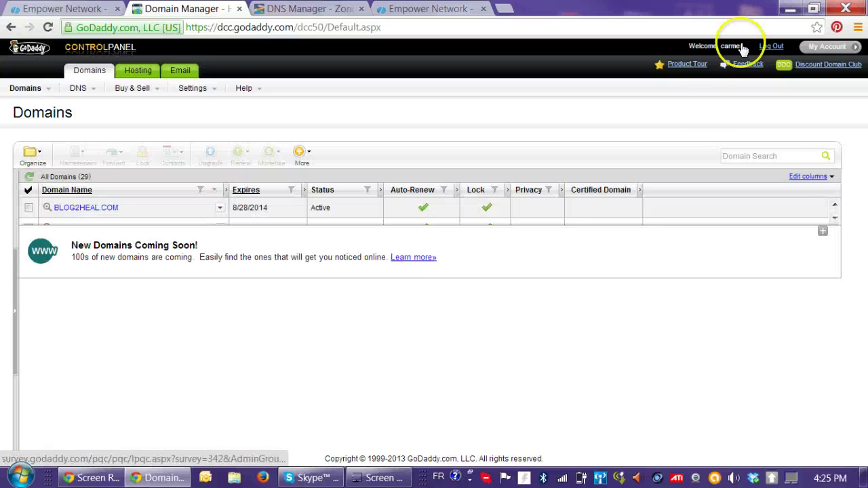
click(777, 51)
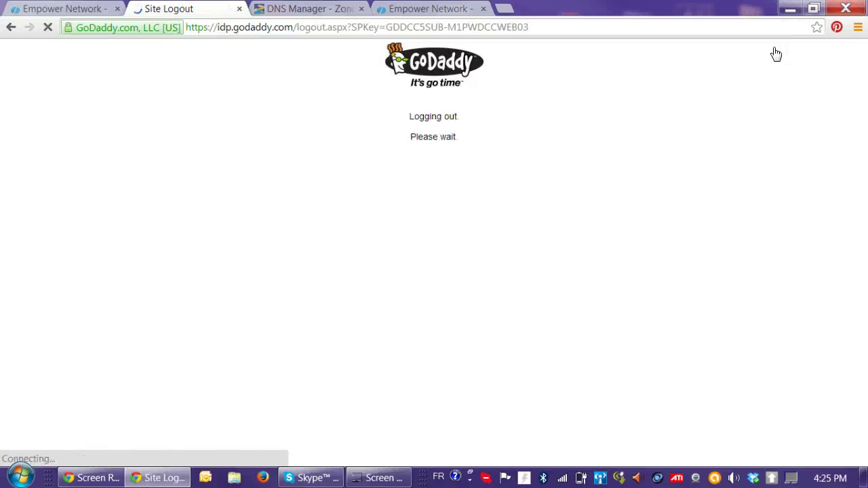
click(422, 10)
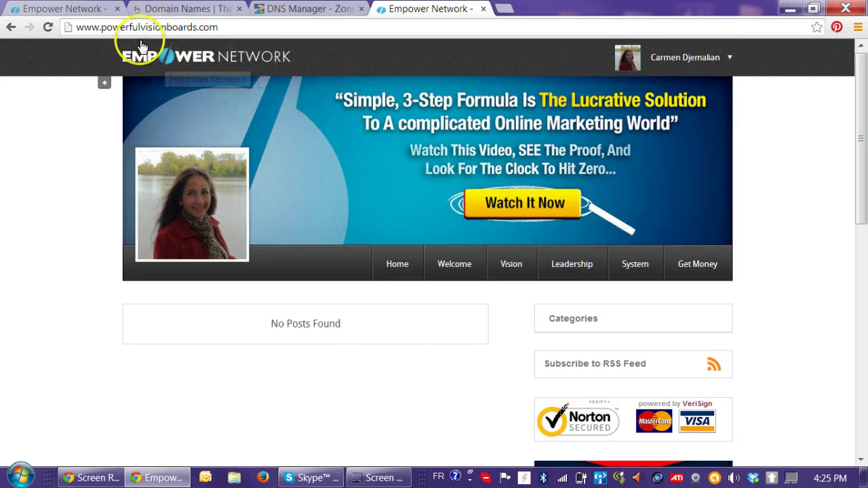
click(68, 9)
click(258, 97)
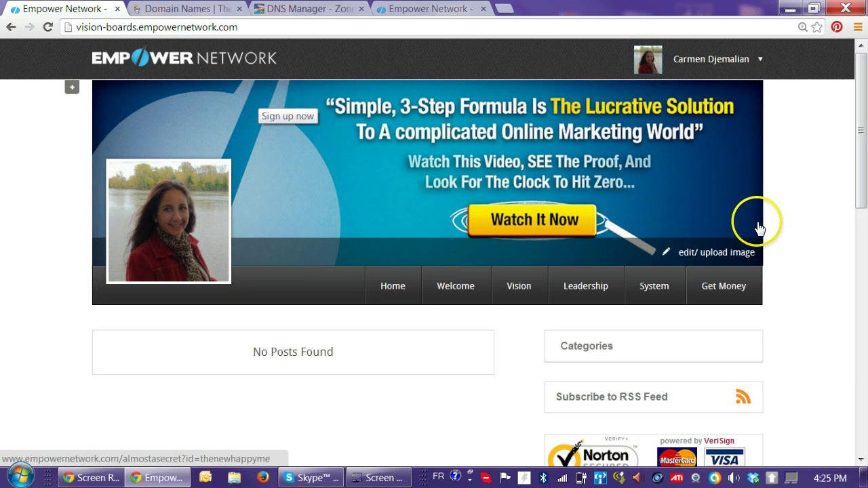
Expand the blog's customization options and open the header banner's image editor
click(76, 88)
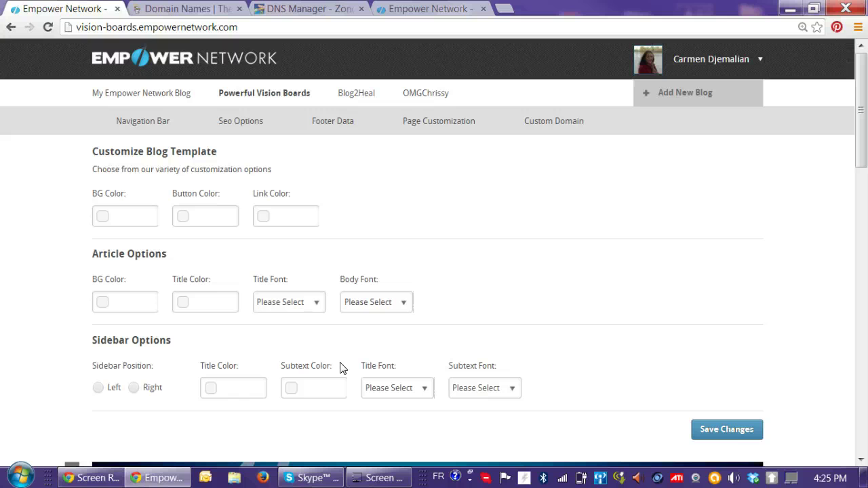
scroll(366, 241, down, 4)
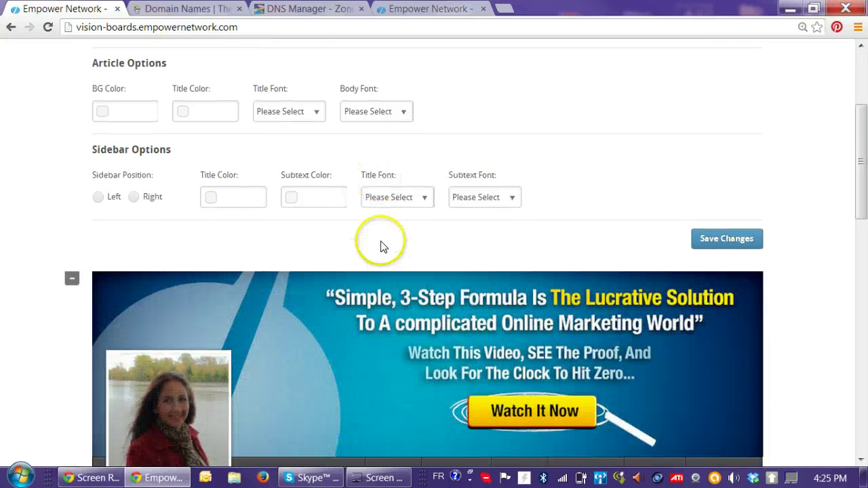
scroll(719, 271, down, 1)
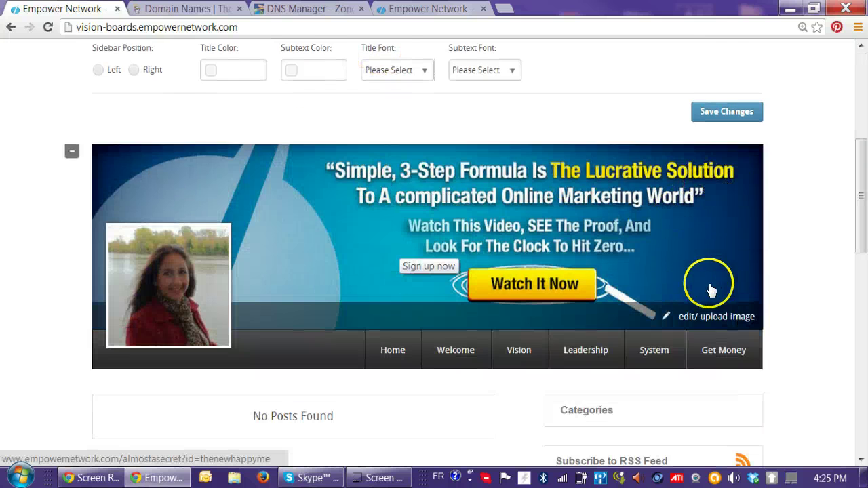
click(737, 324)
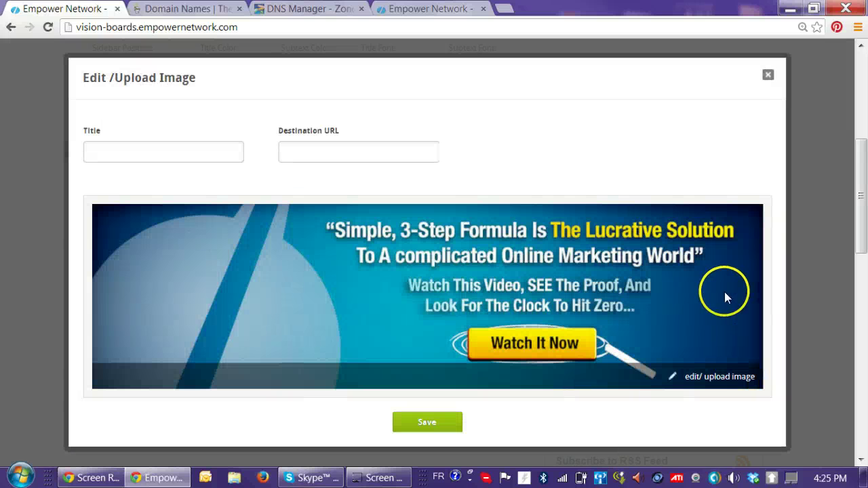
Upload the PNG "vision boards banner" from the banners subfolder Blog Beast > for EN sites as the header image
mouse_move(698, 359)
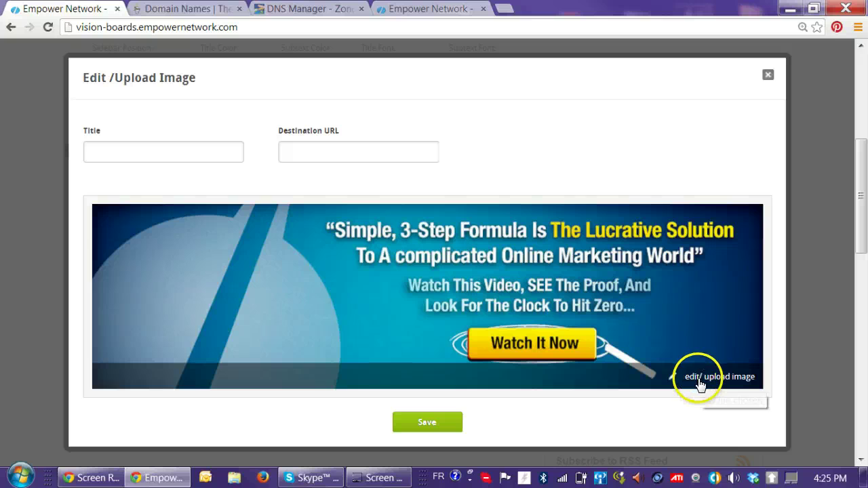
click(701, 384)
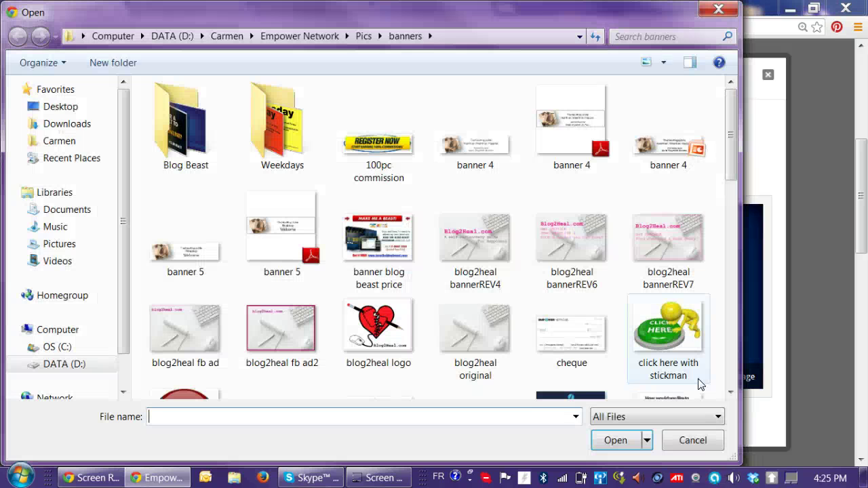
double_click(185, 126)
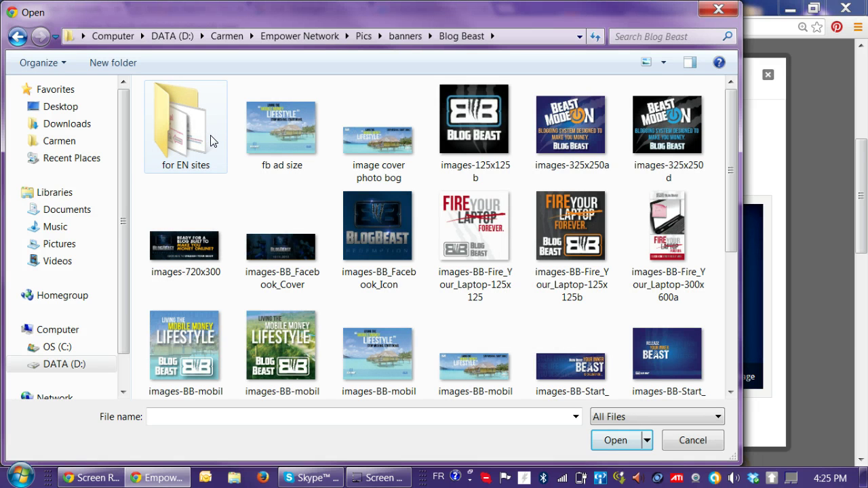
double_click(185, 129)
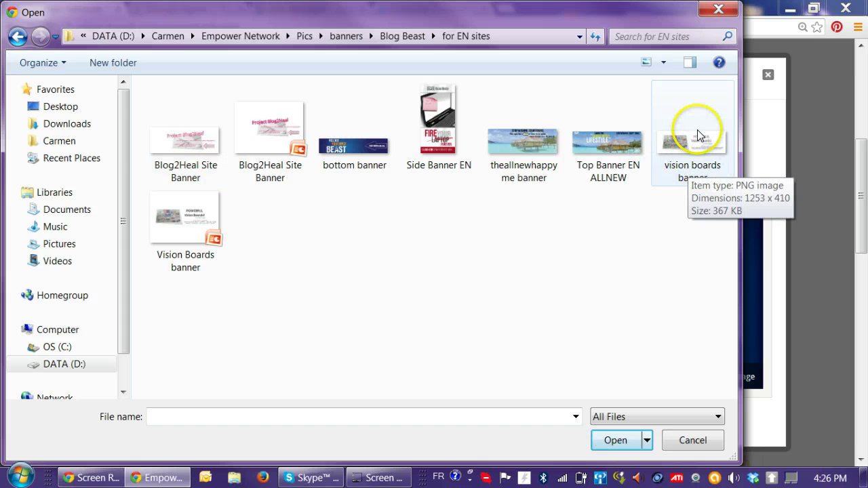
double_click(699, 139)
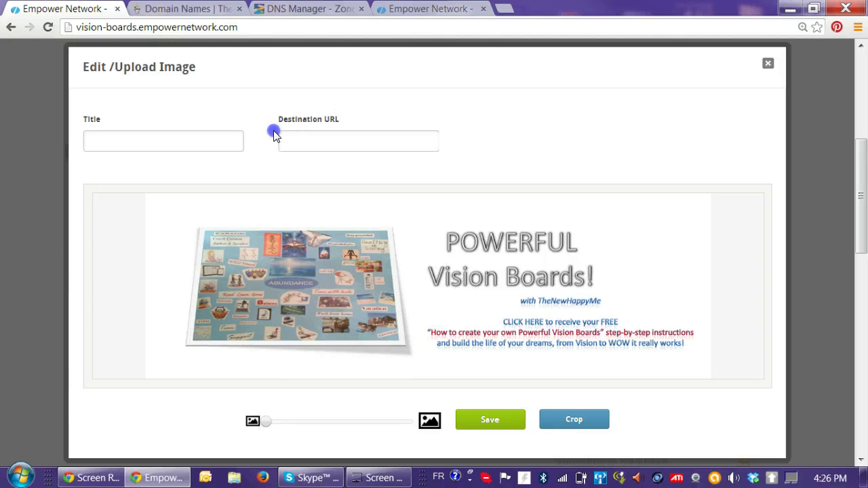
Enlarge the banner image until it fills the frame's full width, crop it, and try to save it
mouse_move(480, 335)
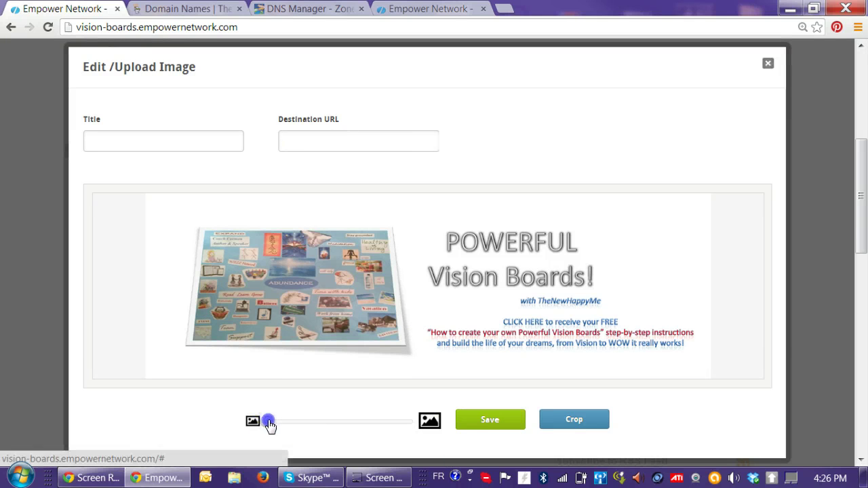
drag(270, 424, 279, 426)
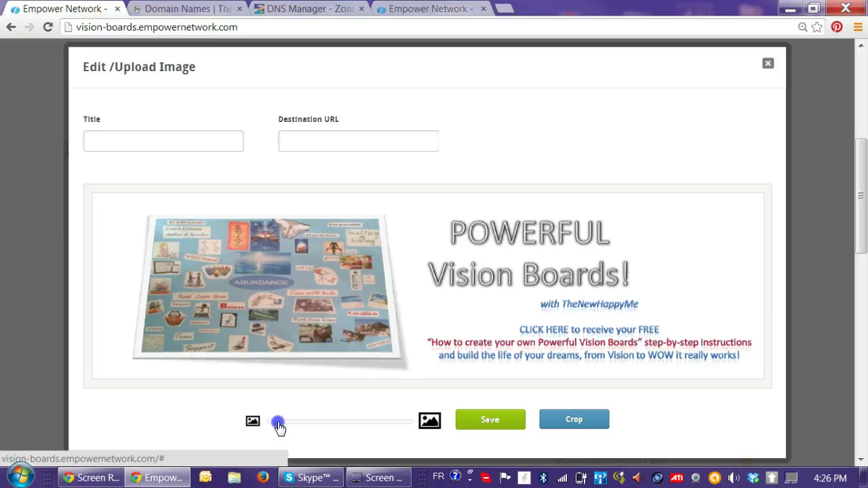
click(561, 420)
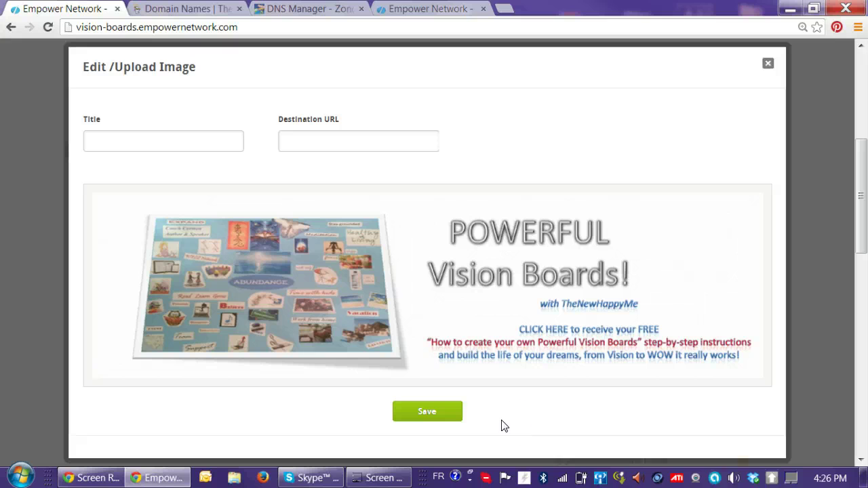
click(427, 411)
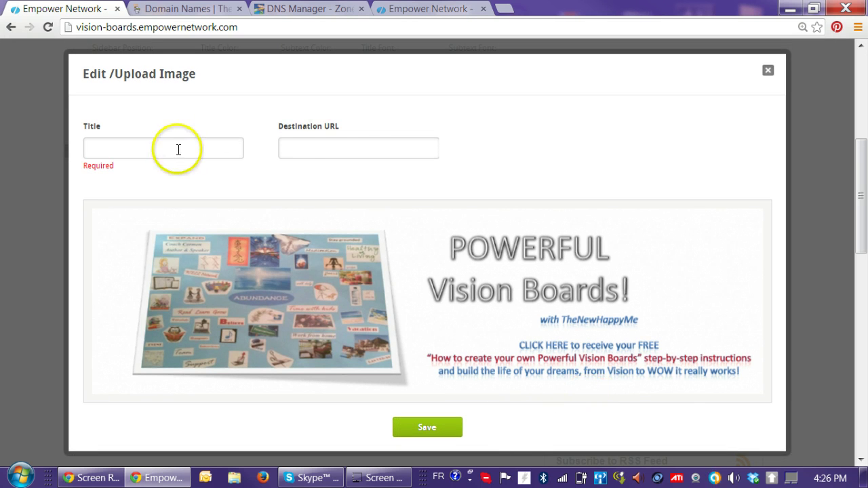
click(310, 149)
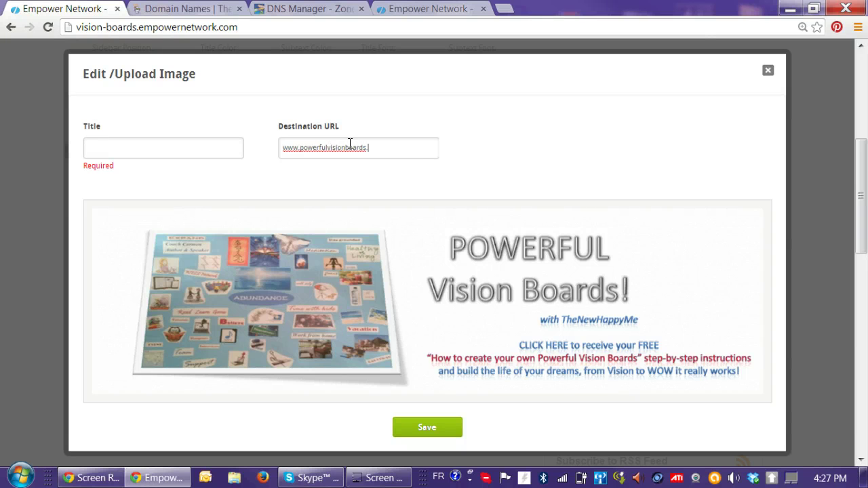
click(203, 144)
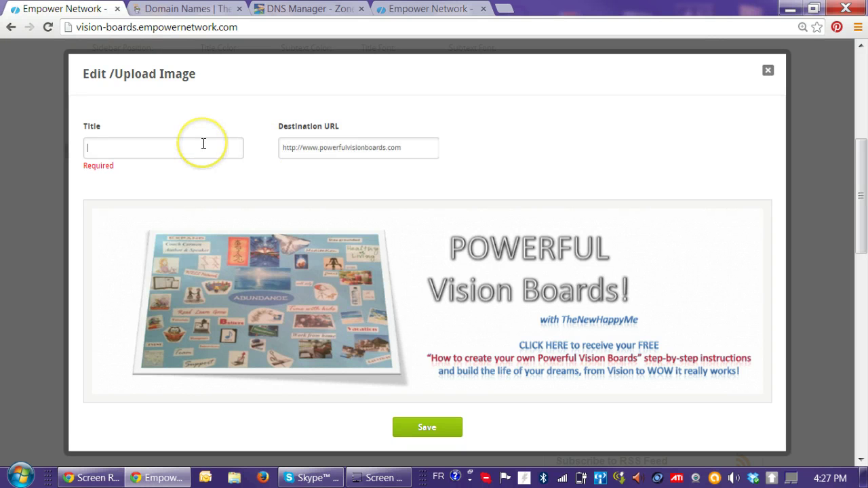
text(Powerful Vision Boards)
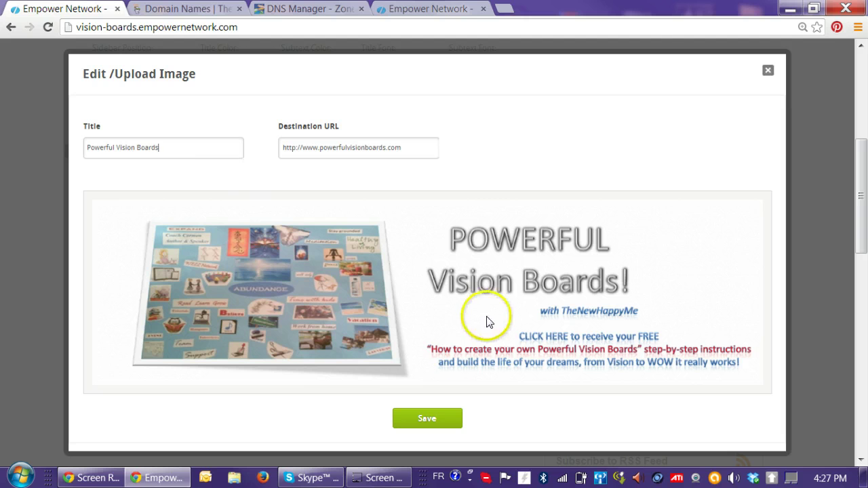
click(423, 417)
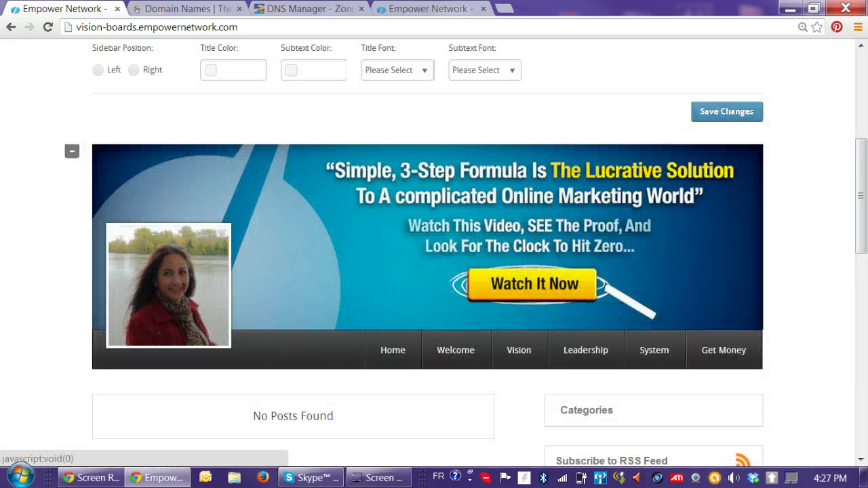
click(48, 27)
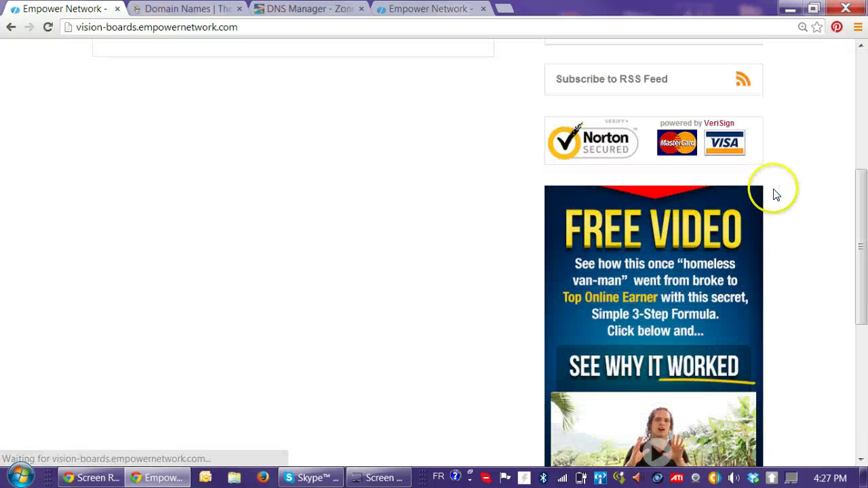
scroll(786, 217, up, 5)
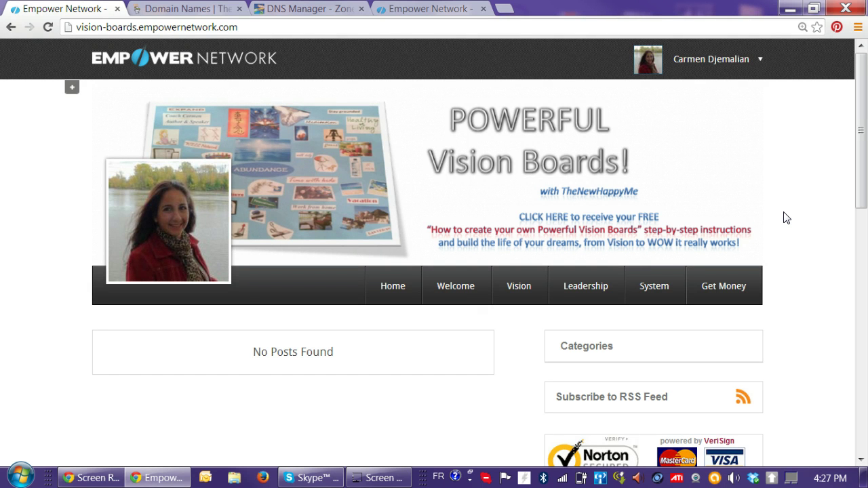
click(785, 214)
click(771, 271)
mouse_move(601, 256)
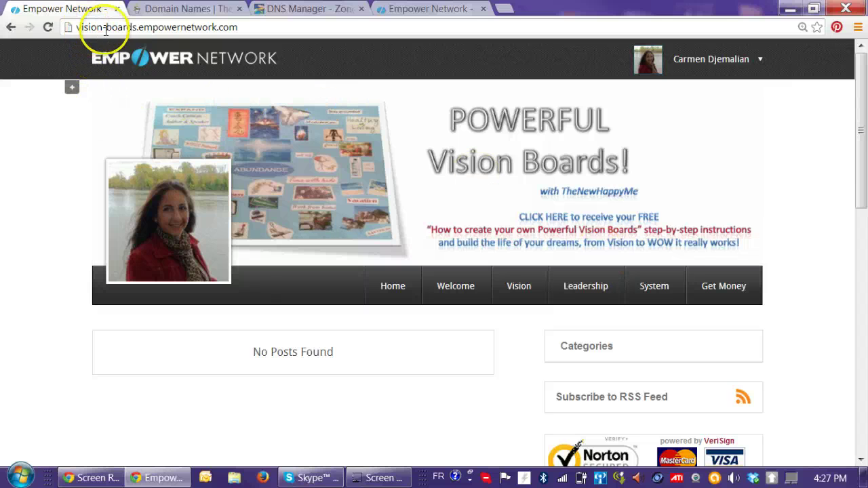
click(438, 10)
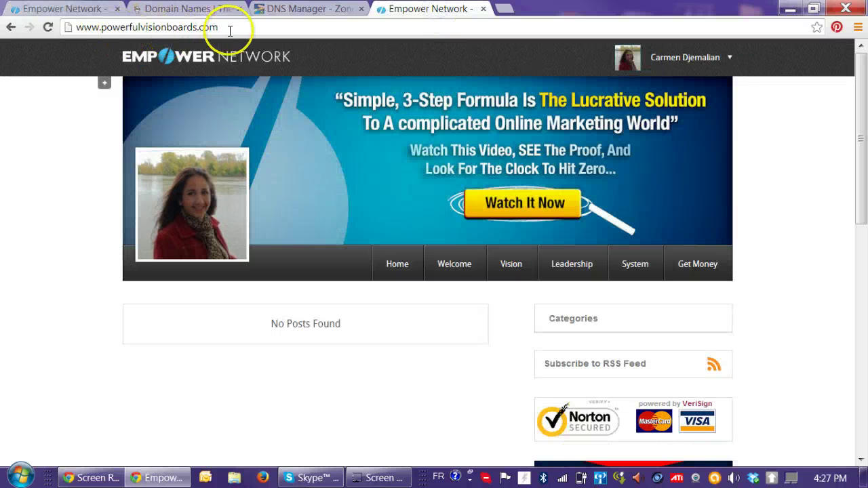
click(48, 28)
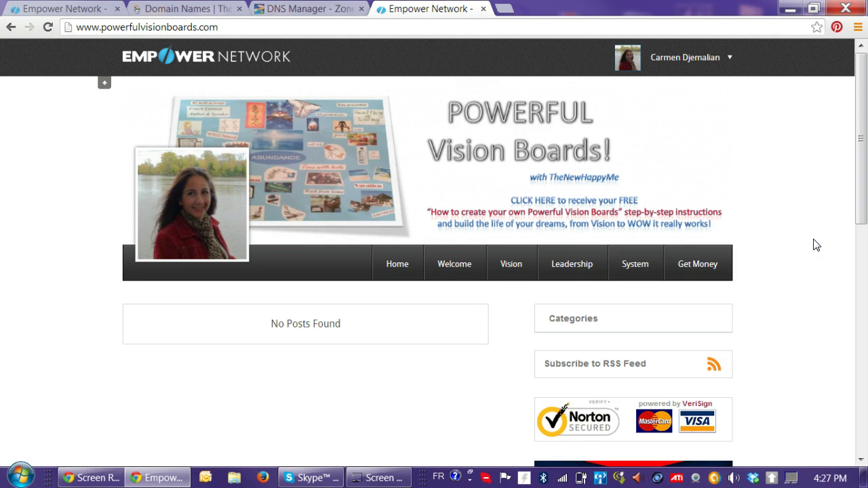
click(510, 271)
Compare the blog at its Empower Network address with the custom domain version, and open the custom domain's Welcome page
click(74, 8)
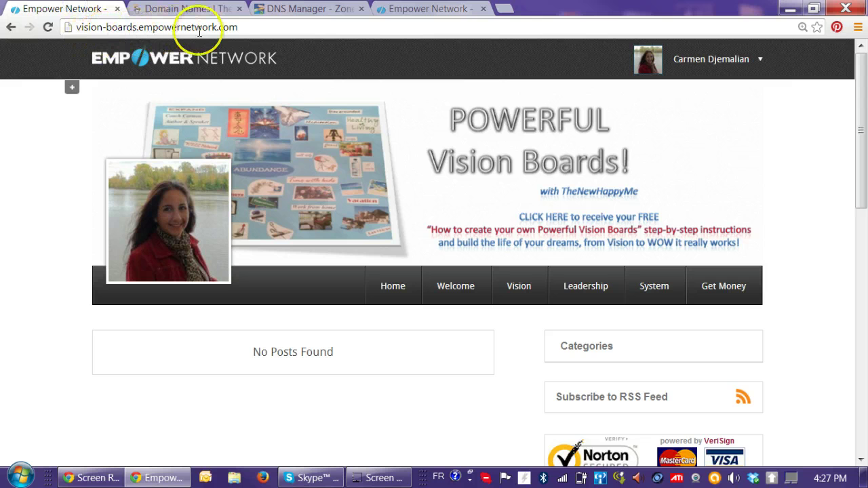
click(437, 9)
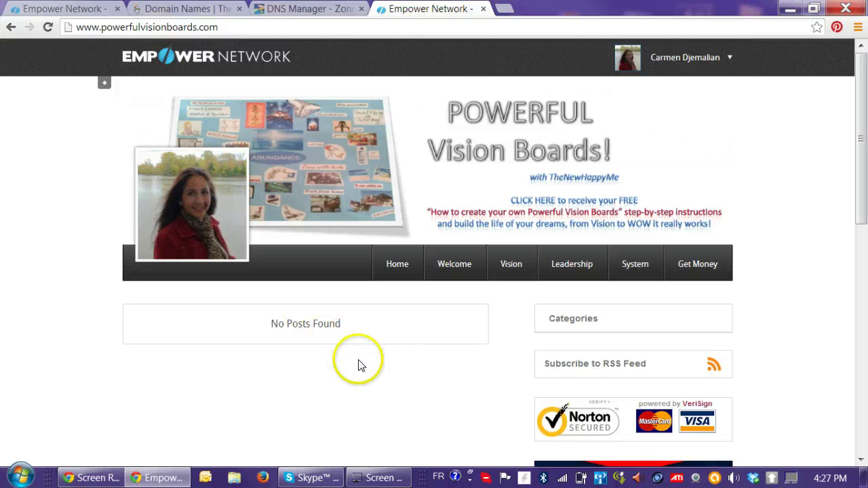
click(463, 269)
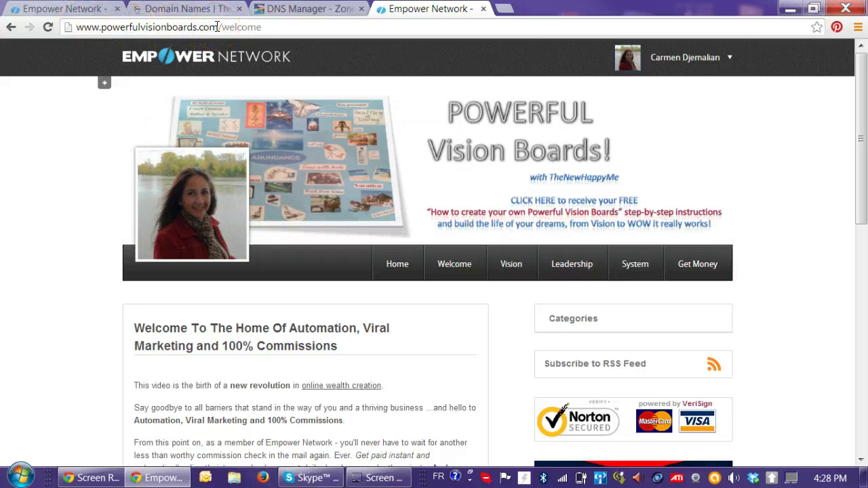
Set Empower branding to Off in the blog's navigation bar options, save the changes, collapse the customization options and reload the page
click(101, 84)
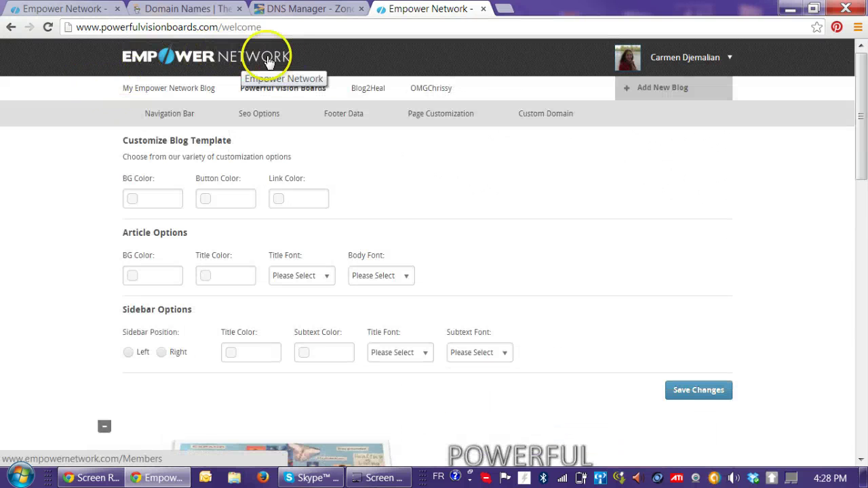
click(174, 115)
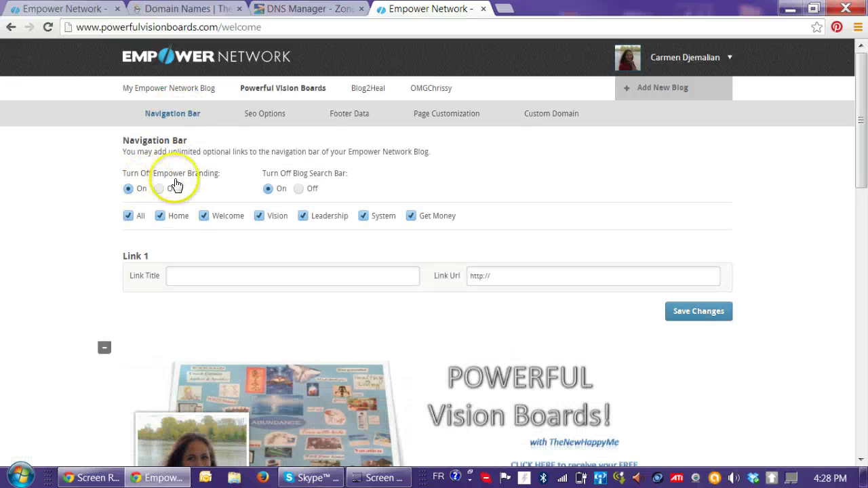
click(160, 188)
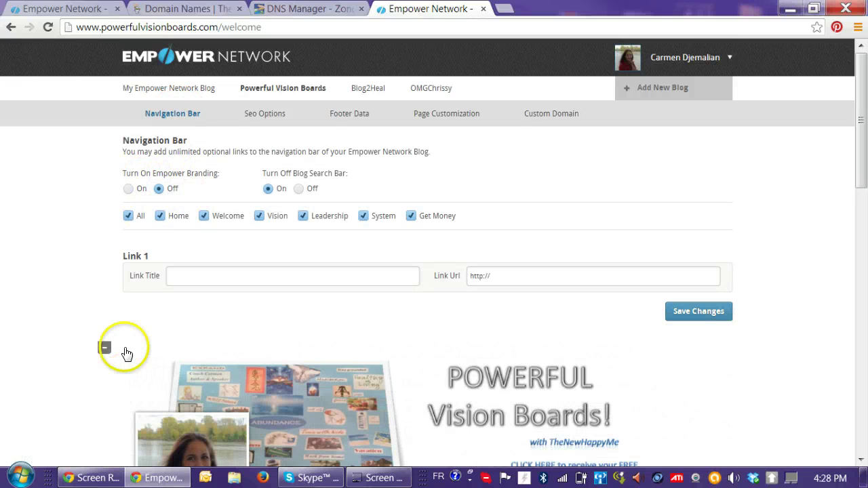
click(678, 310)
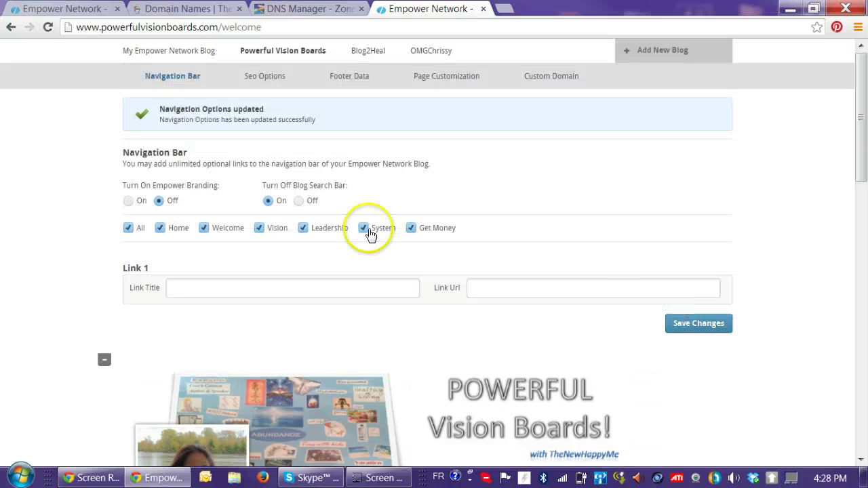
click(103, 359)
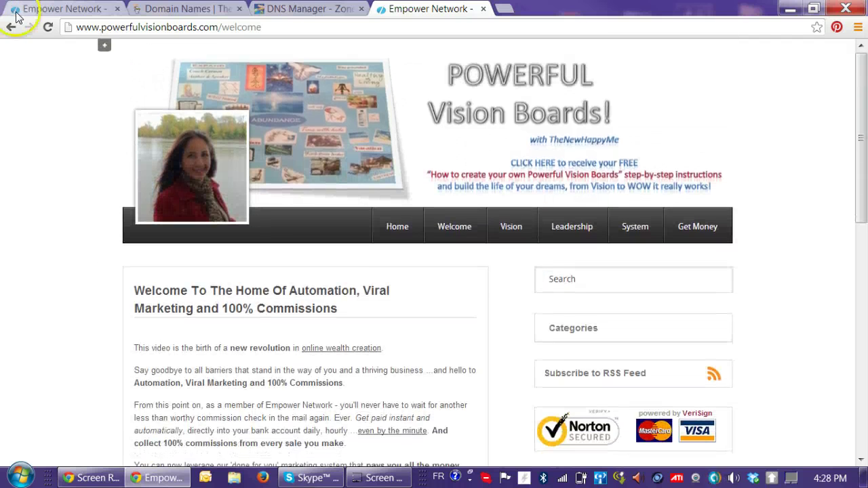
click(47, 27)
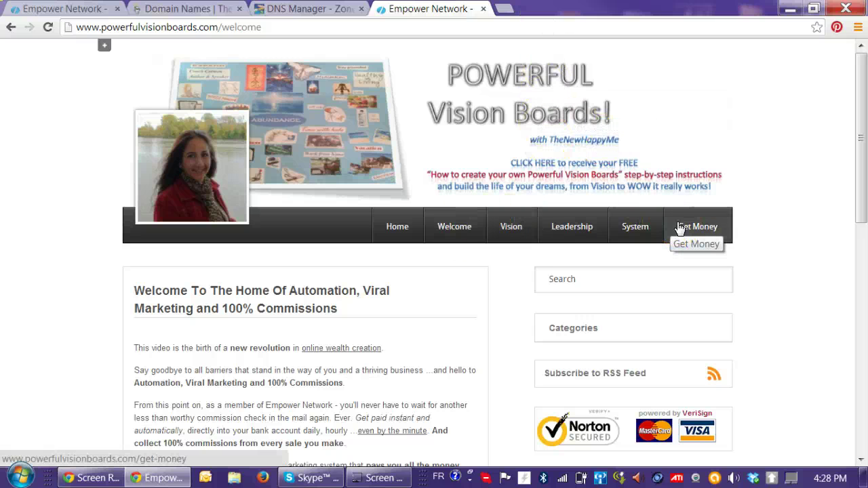
Examine the Welcome page from the navigation bar down to the footer and return to its beginning
scroll(539, 362, down, 3)
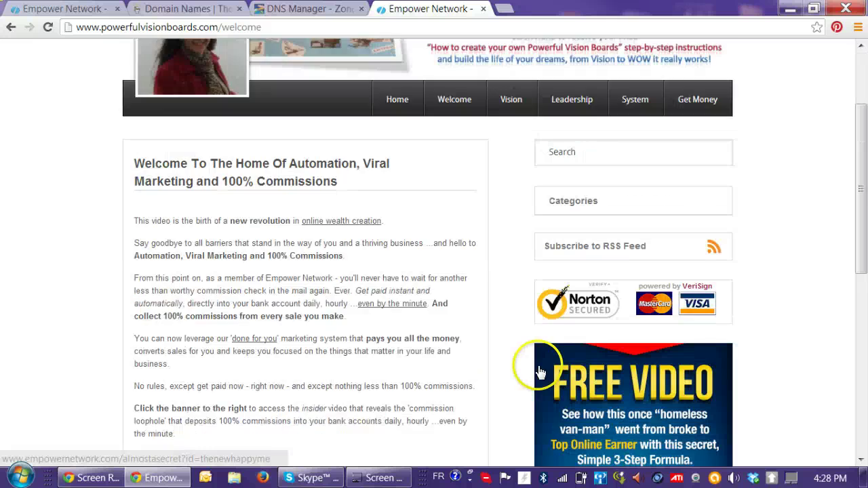
scroll(592, 363, down, 6)
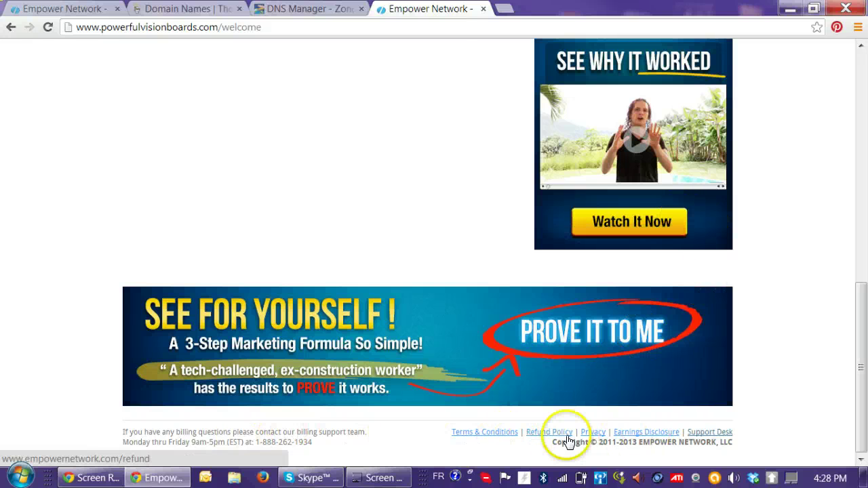
key(Home)
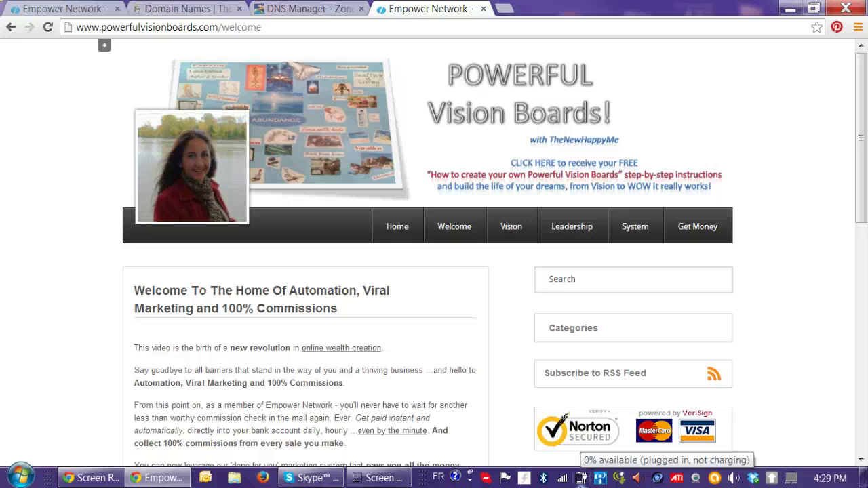
click(582, 478)
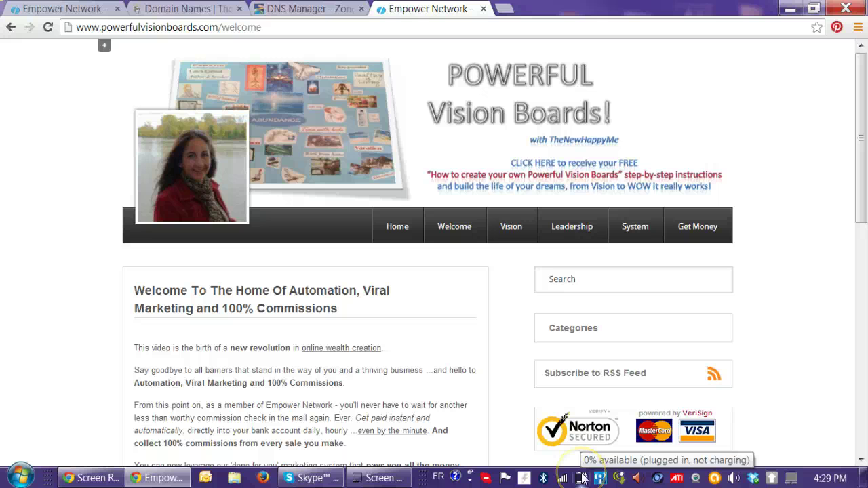